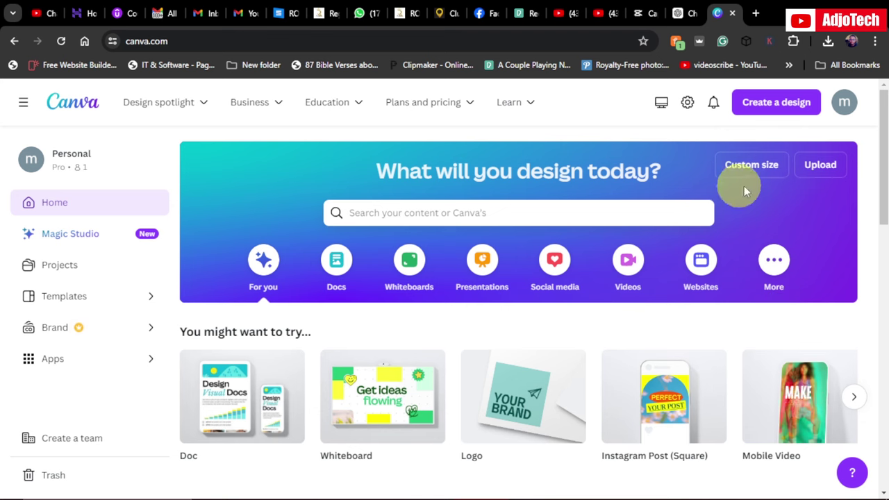
# Create a blank custom-size Canva design at 1920 × 1080 px.
pyautogui.click(777, 97)
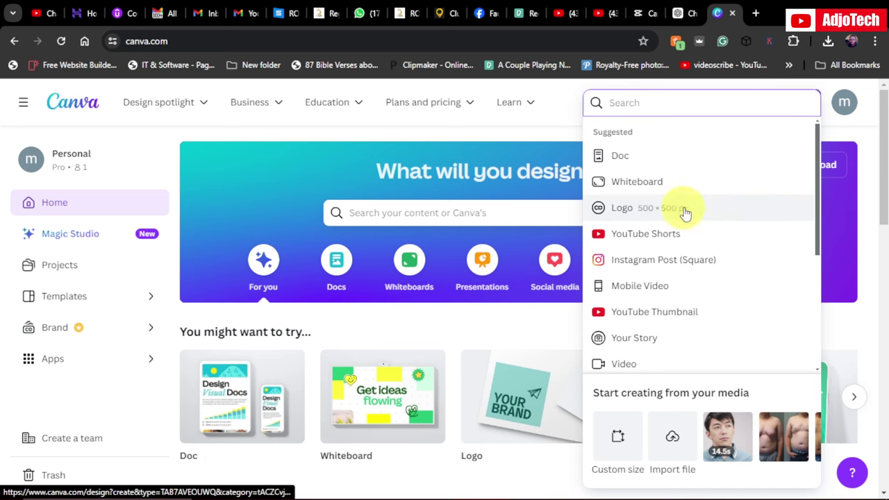
pyautogui.click(621, 436)
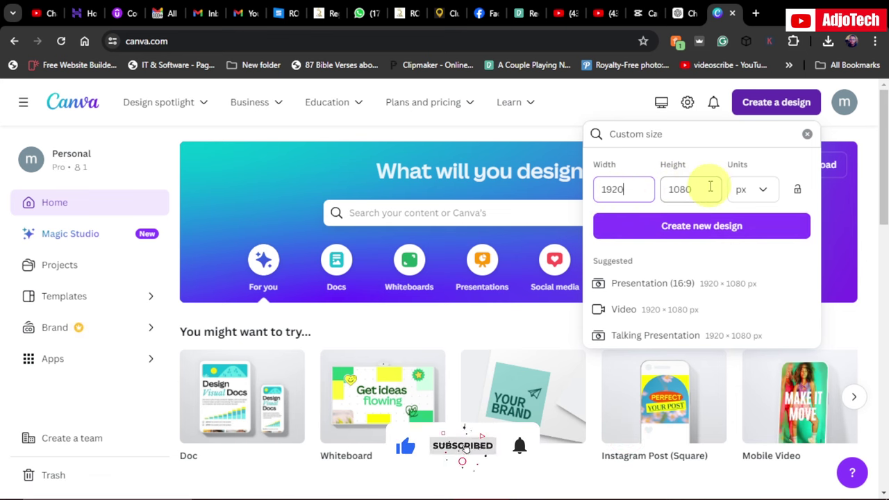
pyautogui.click(697, 227)
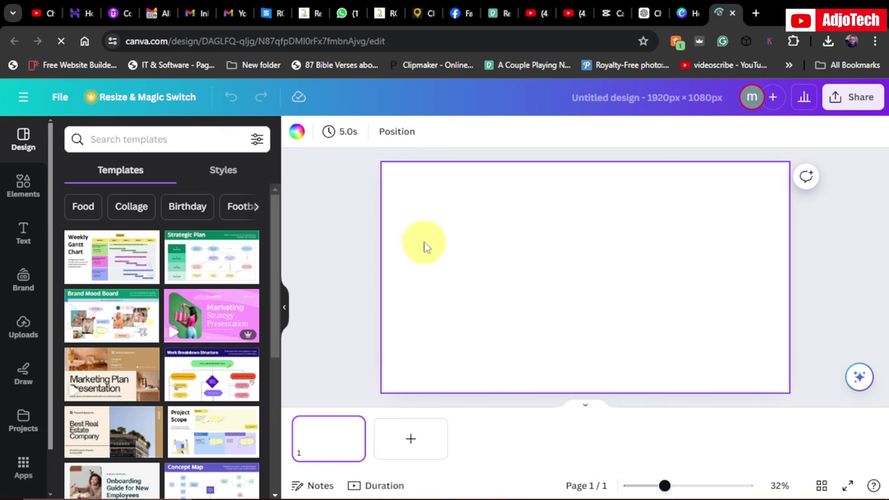
# Open Canva's AI image generator from the Elements panel.
pyautogui.click(21, 195)
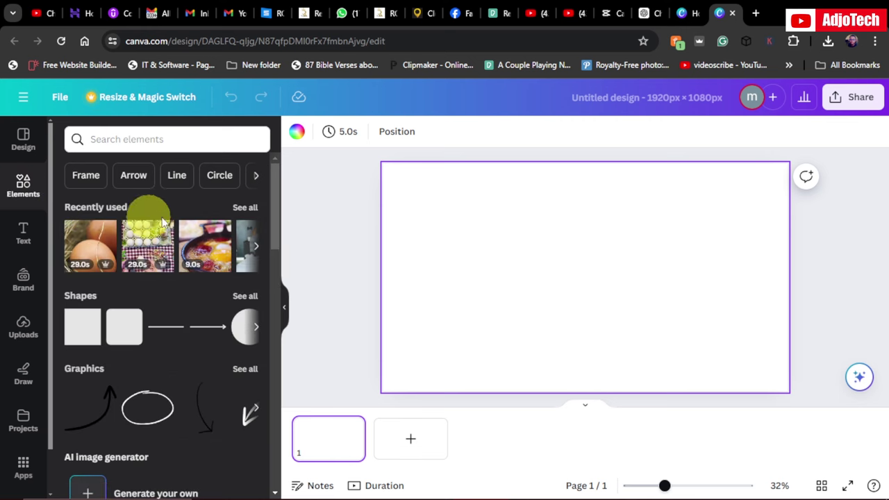
pyautogui.moveTo(276, 190); pyautogui.dragTo(277, 245)
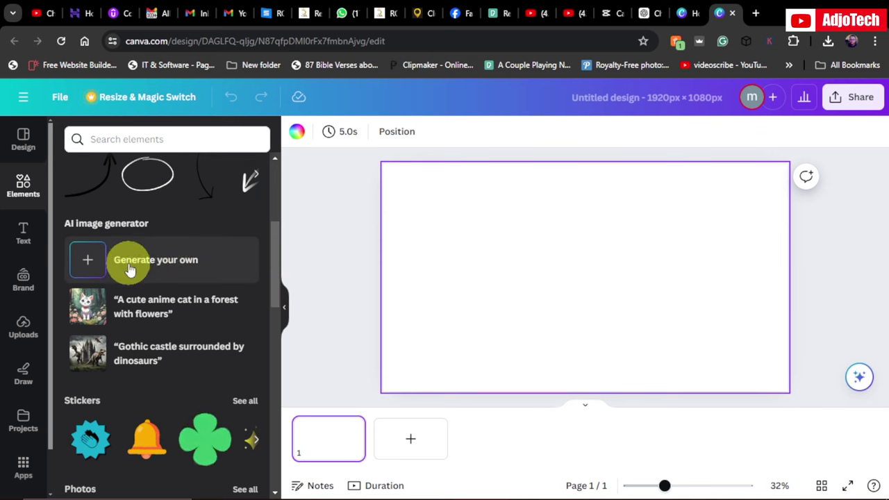
pyautogui.click(154, 259)
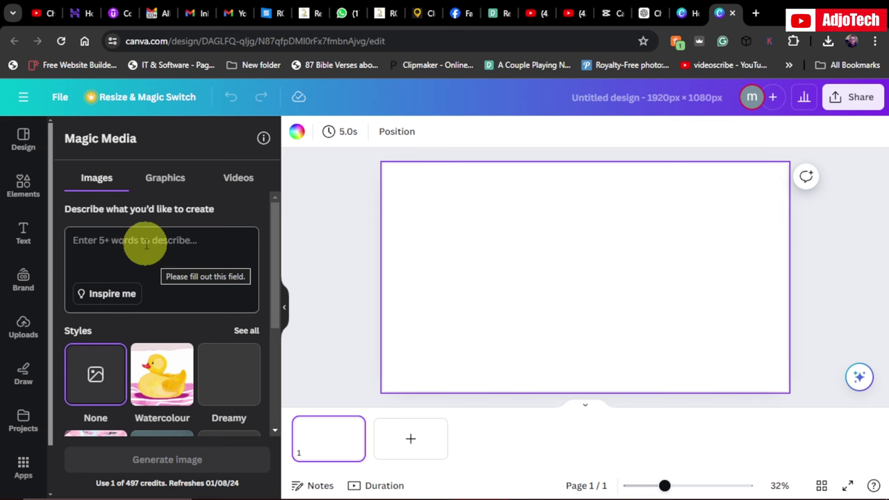
# Paste the futuristic neon-lit studio description into the image prompt.
pyautogui.click(106, 240)
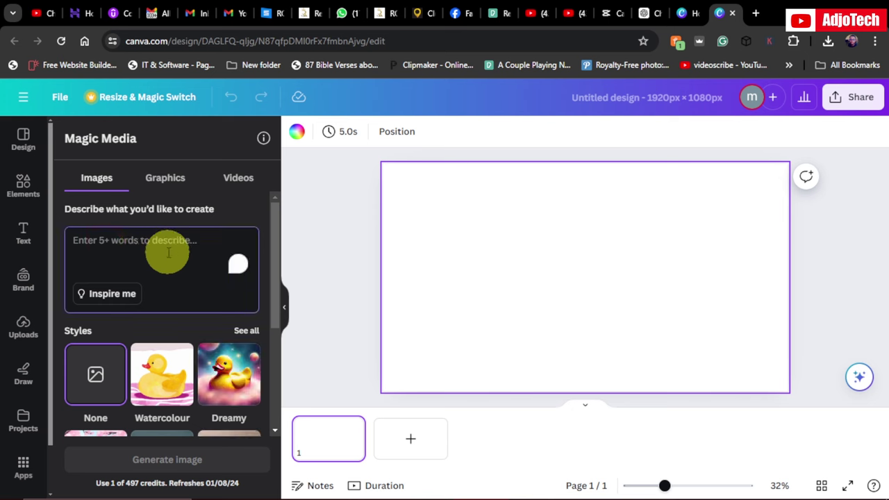
pyautogui.hotkey('ctrl', 'v')
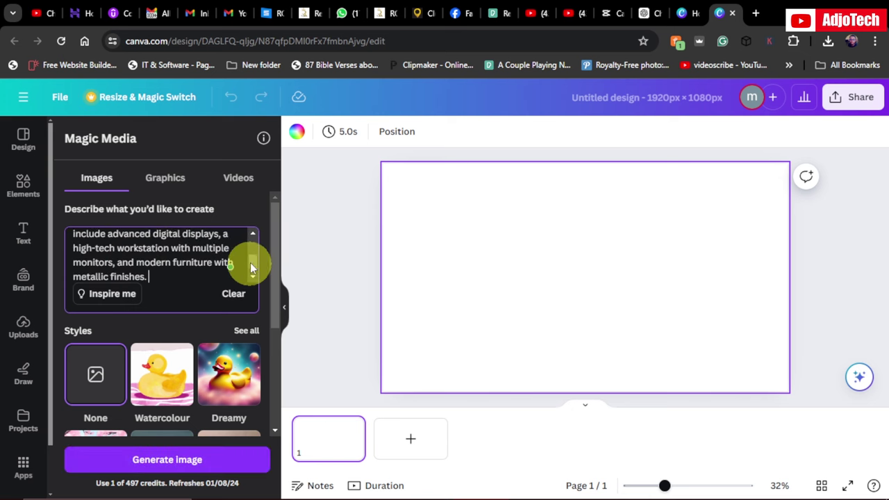
pyautogui.moveTo(254, 268); pyautogui.dragTo(254, 243)
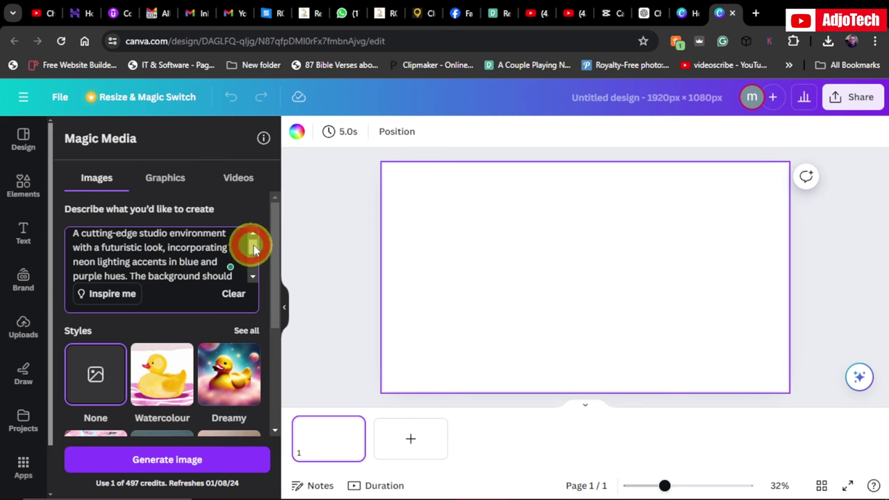
pyautogui.moveTo(254, 245); pyautogui.dragTo(254, 260)
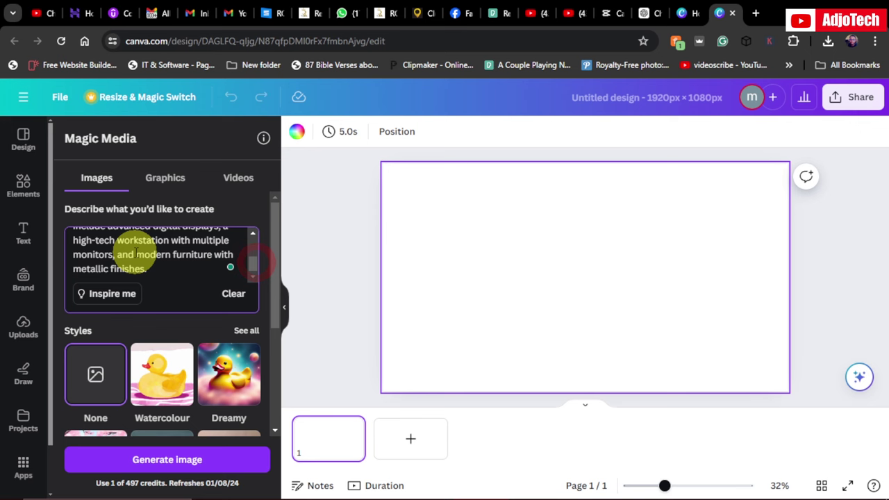
# Generate the neon studio images and stretch the first result over the whole first page.
pyautogui.click(170, 460)
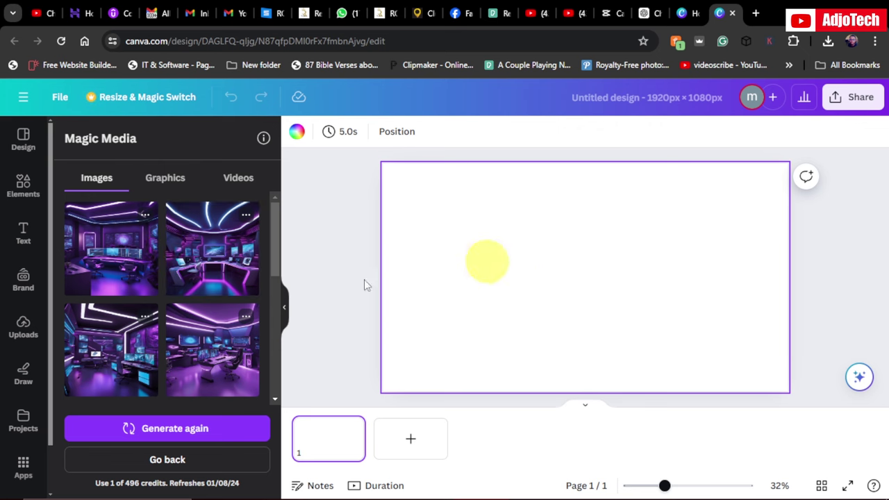
pyautogui.click(108, 254)
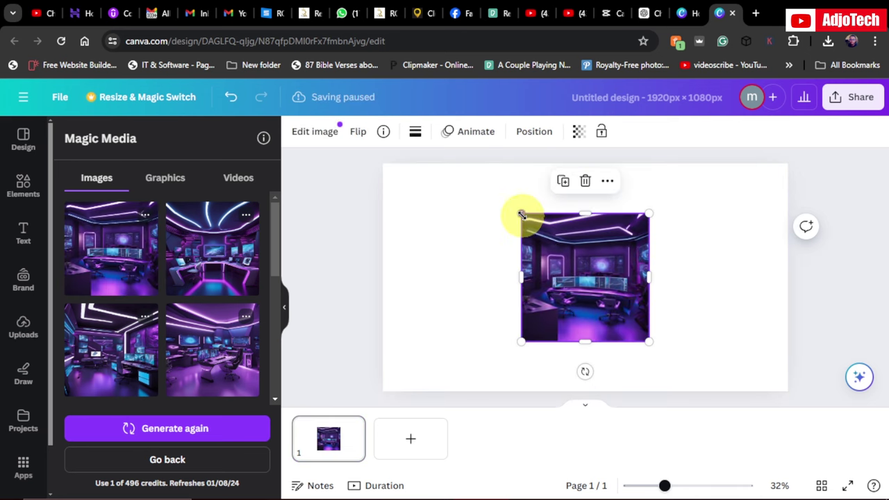
pyautogui.moveTo(521, 214); pyautogui.dragTo(432, 159)
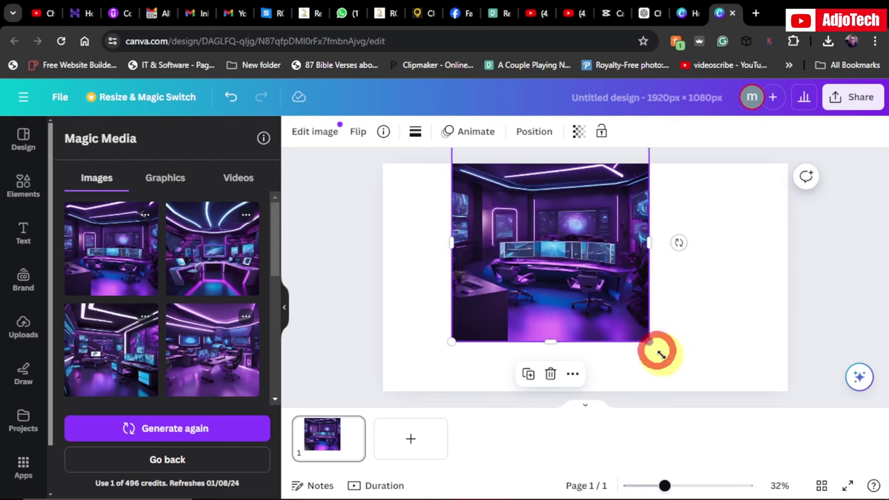
pyautogui.moveTo(659, 353); pyautogui.dragTo(810, 435)
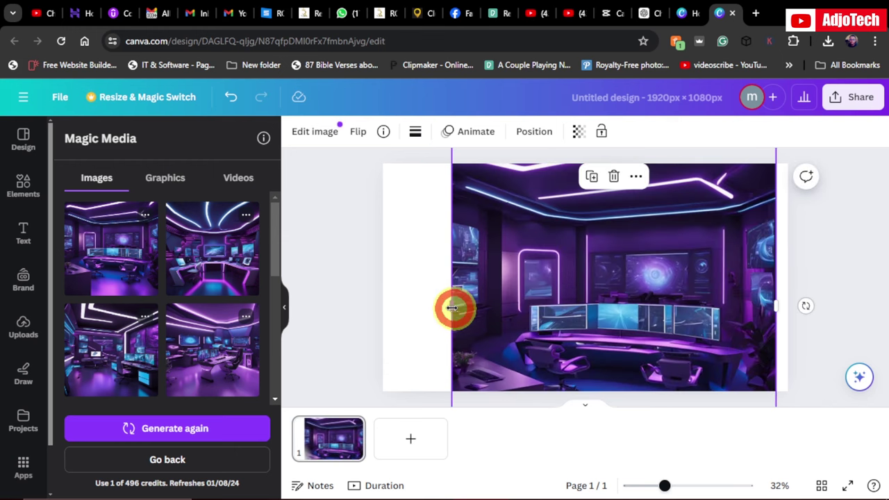
pyautogui.moveTo(452, 307); pyautogui.dragTo(373, 301)
pyautogui.moveTo(492, 312); pyautogui.dragTo(498, 278)
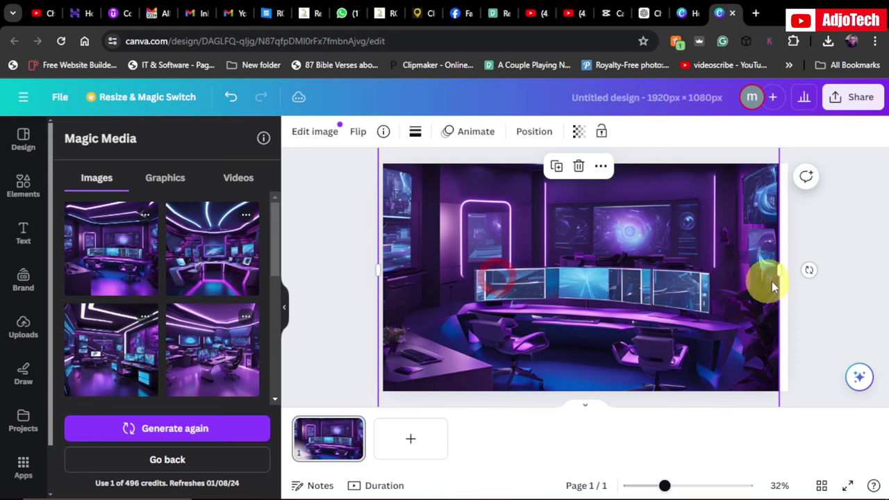
pyautogui.moveTo(776, 272); pyautogui.dragTo(799, 271)
pyautogui.moveTo(695, 313); pyautogui.dragTo(691, 283)
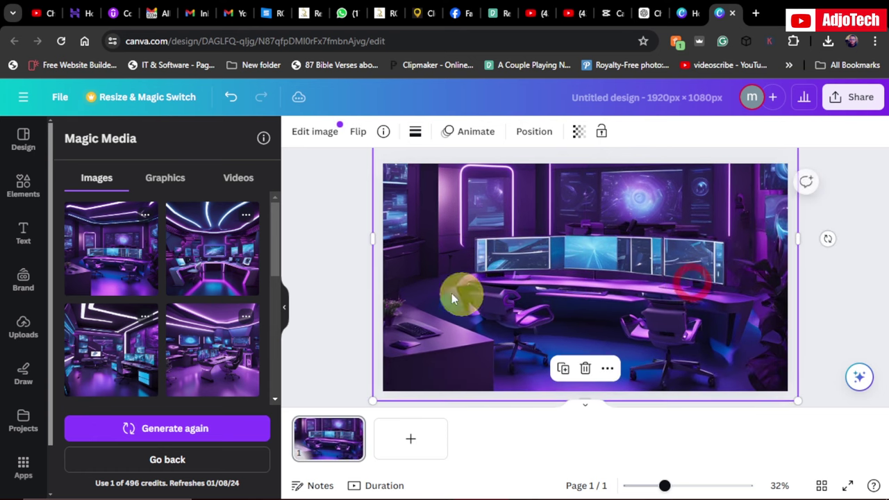
pyautogui.click(324, 287)
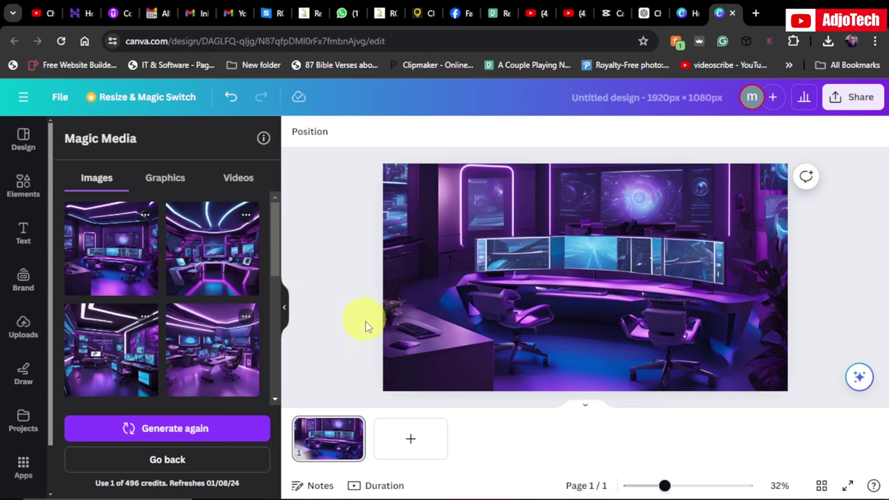
# Add a second page with the top-right generated image stretched to fill it.
pyautogui.click(411, 440)
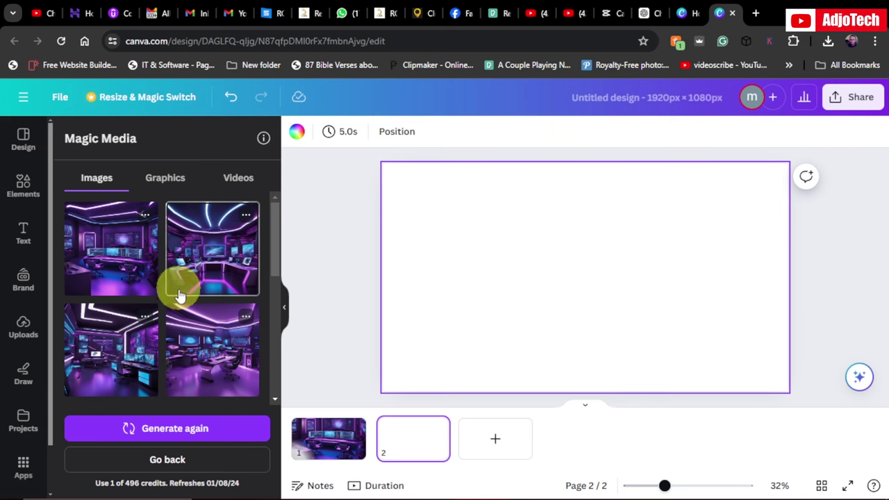
pyautogui.click(206, 272)
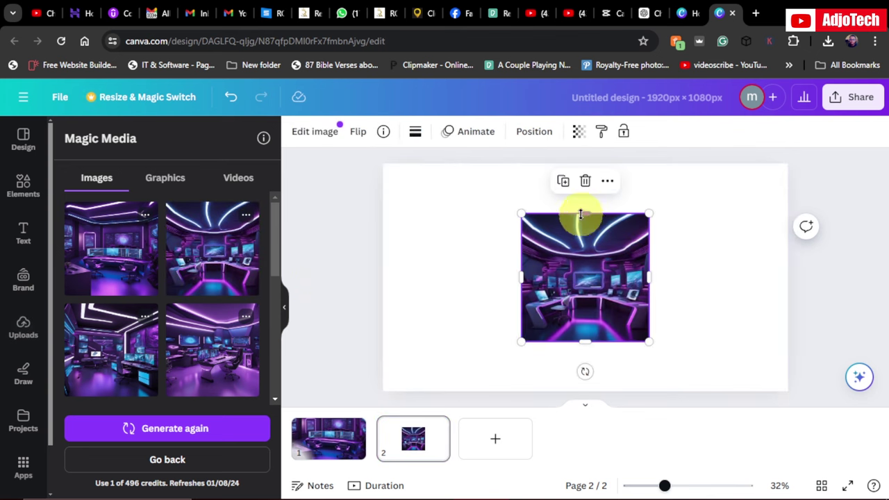
pyautogui.moveTo(582, 214); pyautogui.dragTo(564, 168)
pyautogui.moveTo(513, 258); pyautogui.dragTo(359, 230)
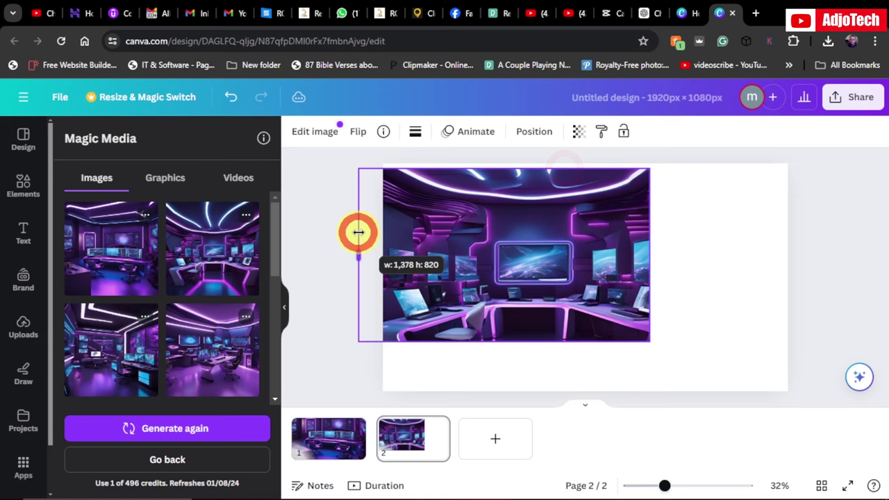
pyautogui.moveTo(645, 341); pyautogui.dragTo(846, 384)
pyautogui.moveTo(677, 336); pyautogui.dragTo(674, 284)
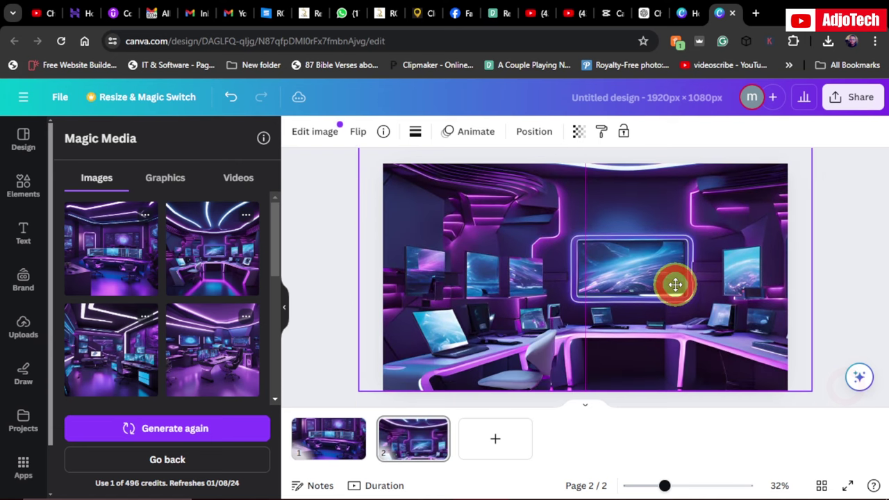
pyautogui.click(328, 271)
# Add a third page with the third generated image stretched across it.
pyautogui.click(490, 440)
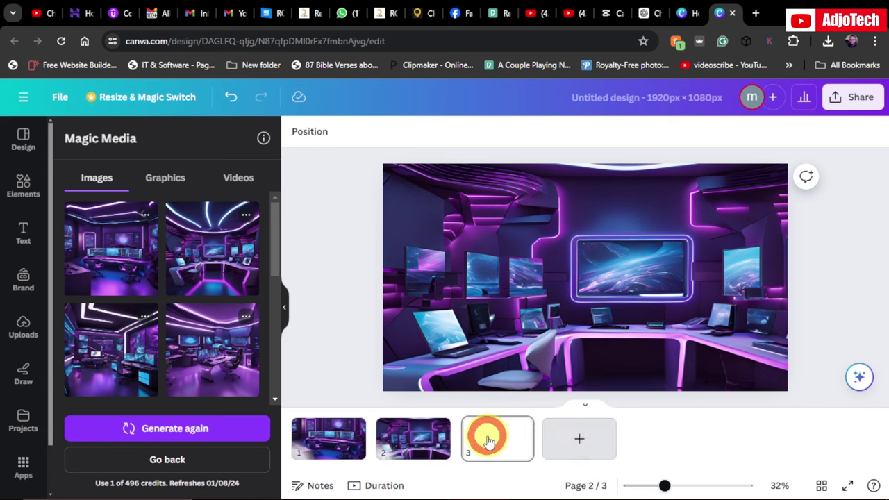
pyautogui.click(132, 372)
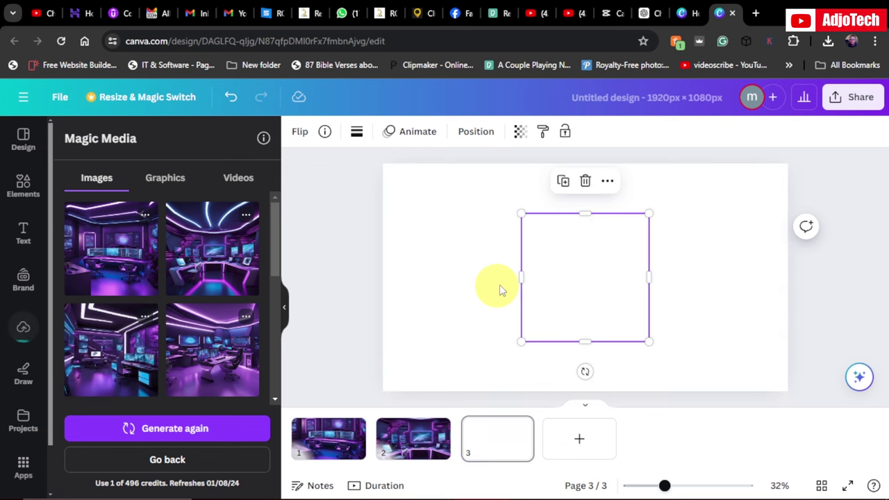
pyautogui.moveTo(520, 213); pyautogui.dragTo(448, 168)
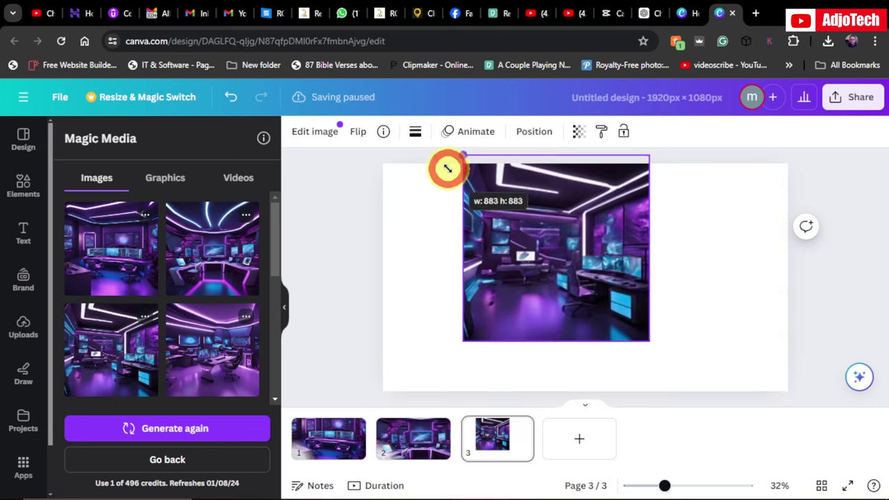
pyautogui.moveTo(648, 339); pyautogui.dragTo(708, 382)
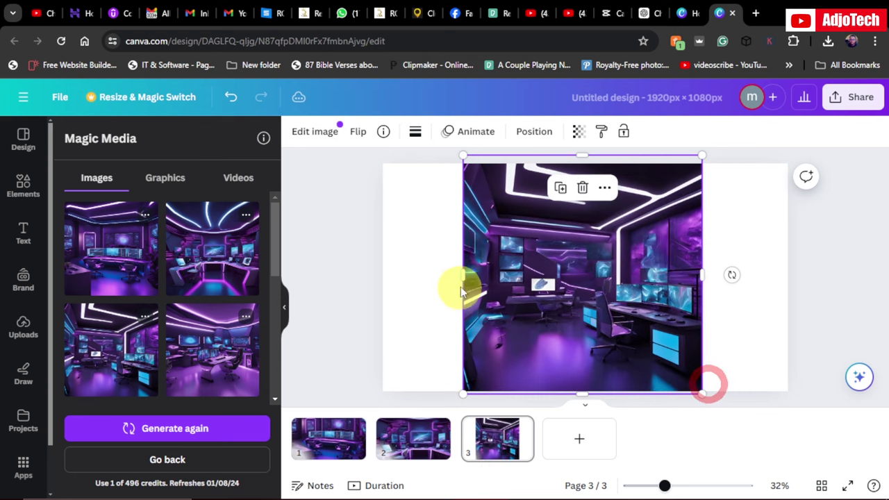
pyautogui.moveTo(462, 275); pyautogui.dragTo(344, 272)
pyautogui.moveTo(705, 275); pyautogui.dragTo(753, 270)
pyautogui.click(326, 247)
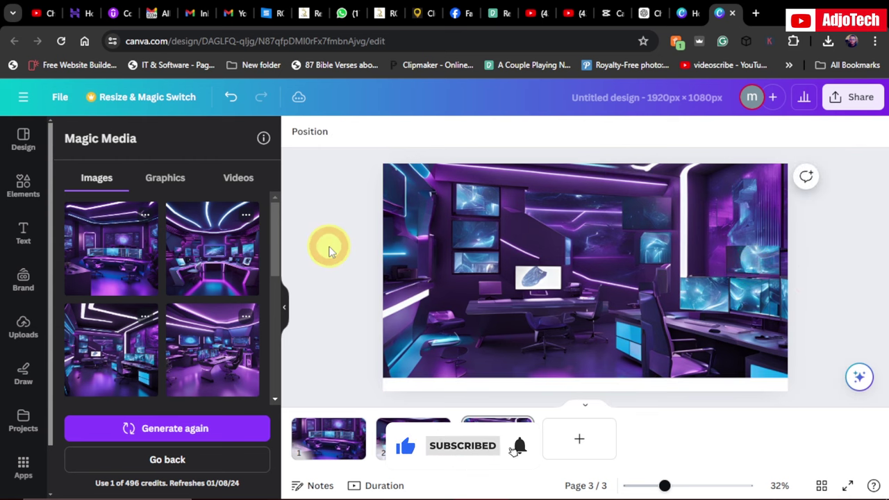
# Download all 3 pages of the design as PNG images.
pyautogui.click(853, 97)
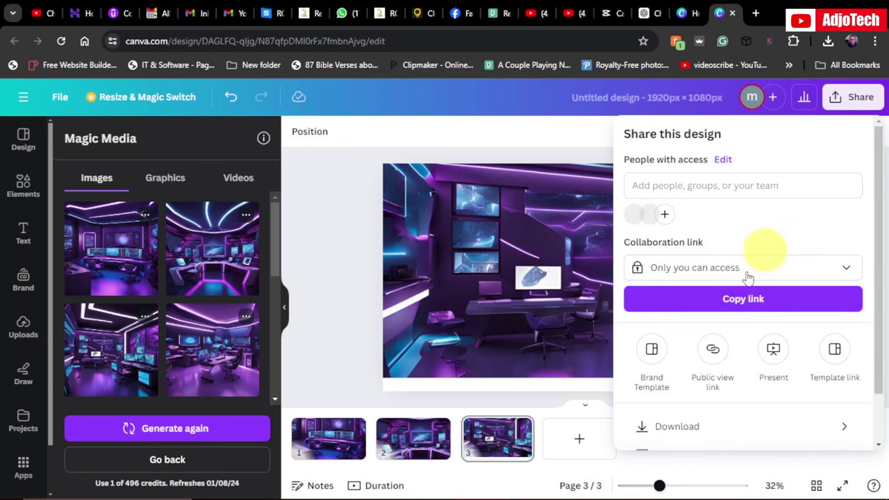
pyautogui.click(730, 424)
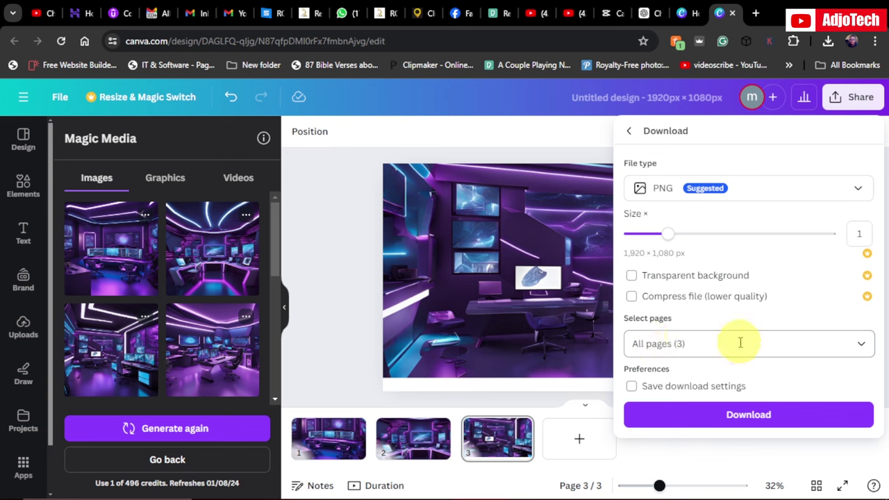
pyautogui.click(756, 416)
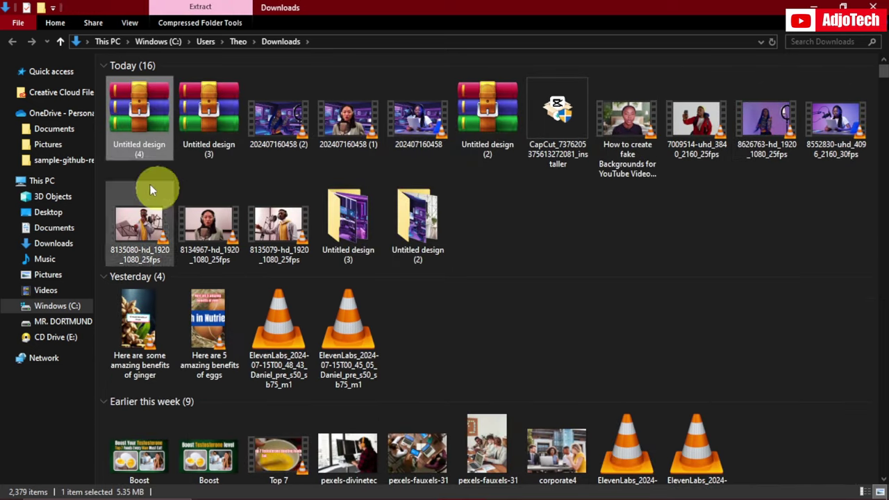
# Extract the Untitled design (4) zip and view its images as extra large icons.
pyautogui.click(143, 115)
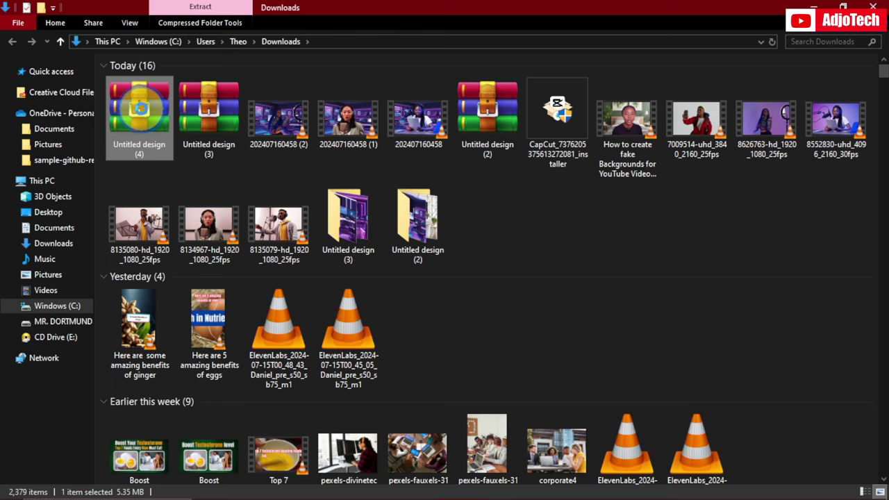
pyautogui.rightClick(140, 107)
pyautogui.click(79, 188)
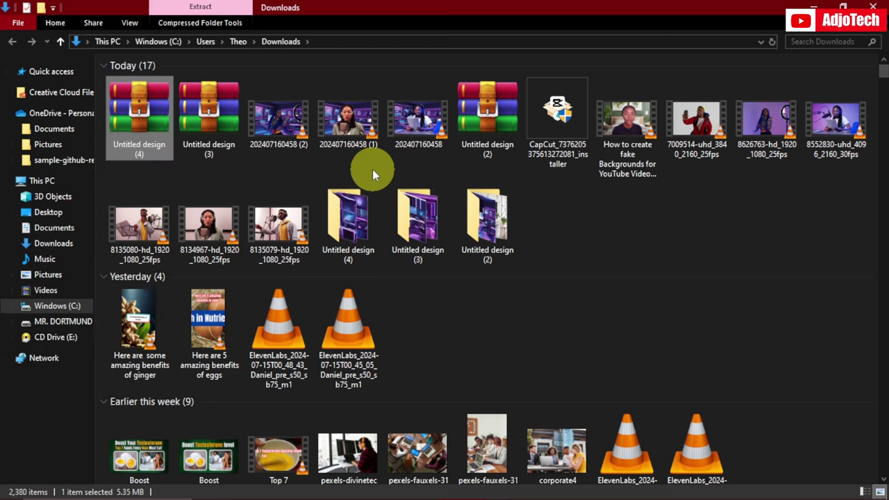
pyautogui.doubleClick(344, 212)
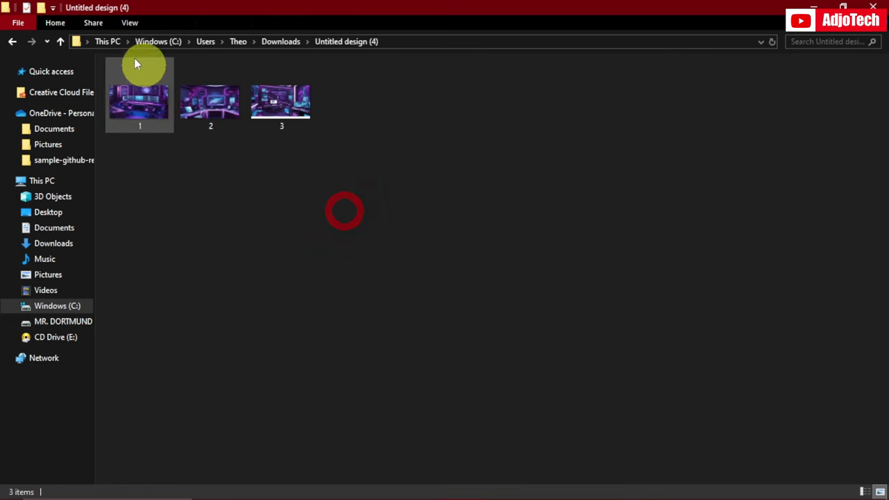
pyautogui.click(129, 23)
pyautogui.click(152, 42)
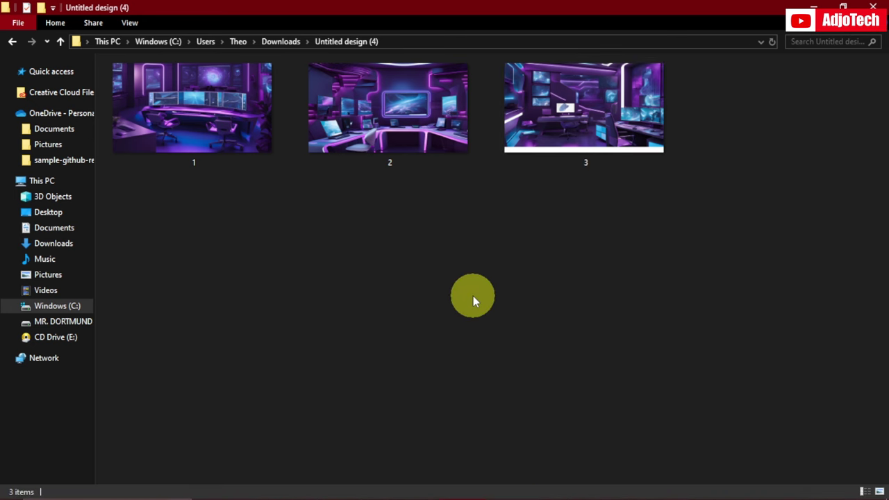
# Return to the ChatGPT conversation in Chrome.
pyautogui.moveTo(528, 492)
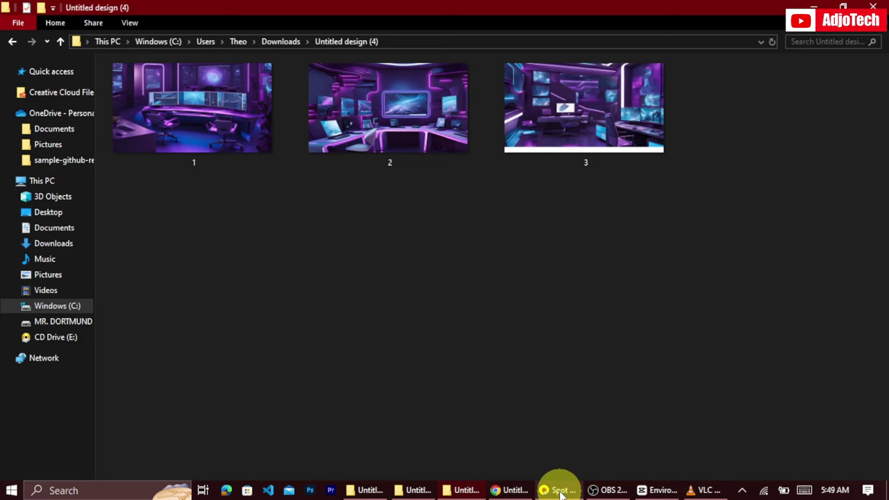
pyautogui.click(515, 488)
pyautogui.click(651, 12)
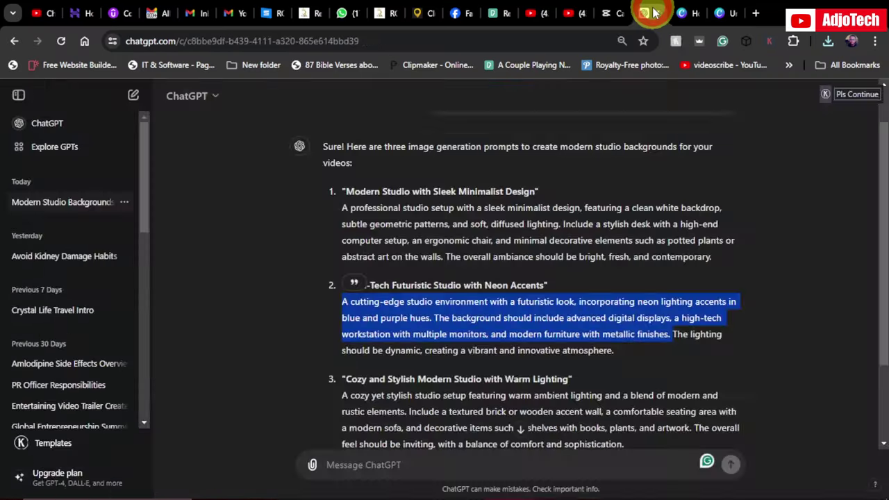
# Switch to the CapCut editor tab in Chrome.
pyautogui.click(607, 13)
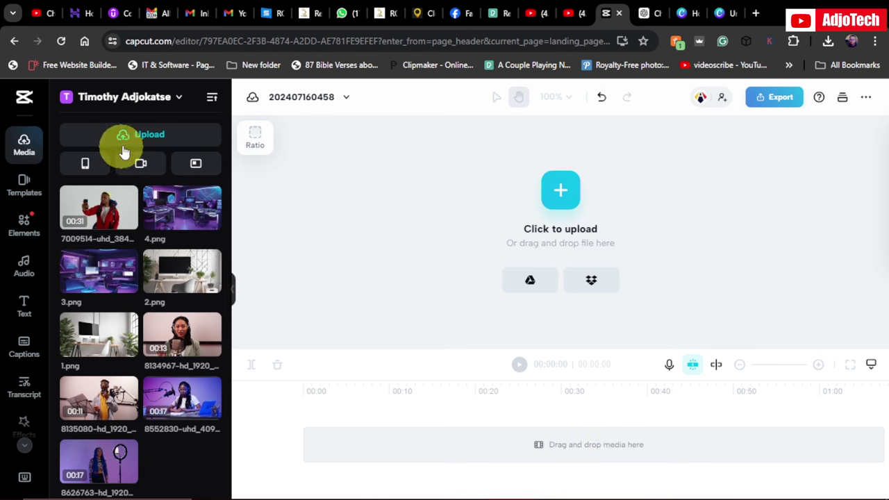
# Upload images 1, 2 and 3 from Downloads > Untitled design (4) into CapCut.
pyautogui.click(144, 132)
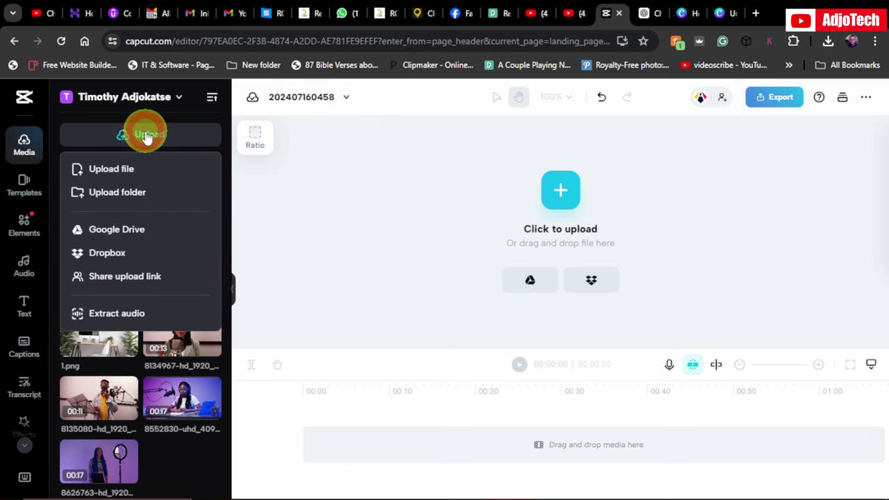
pyautogui.click(116, 171)
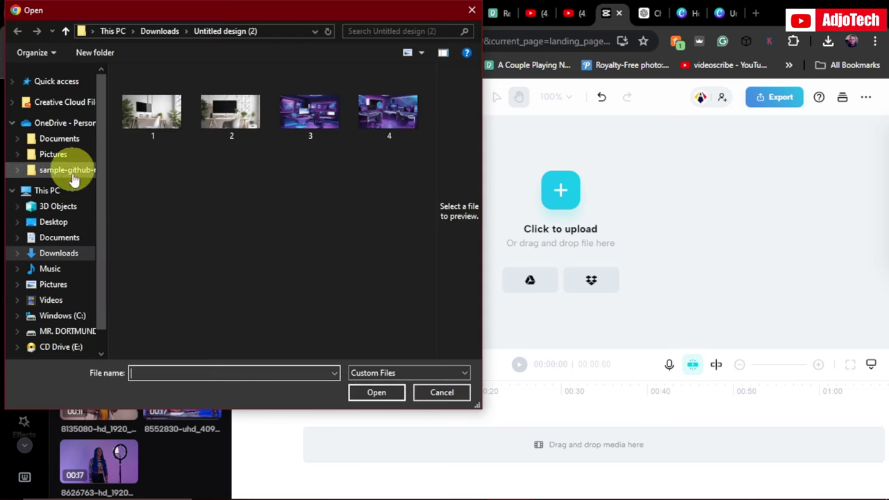
pyautogui.click(57, 253)
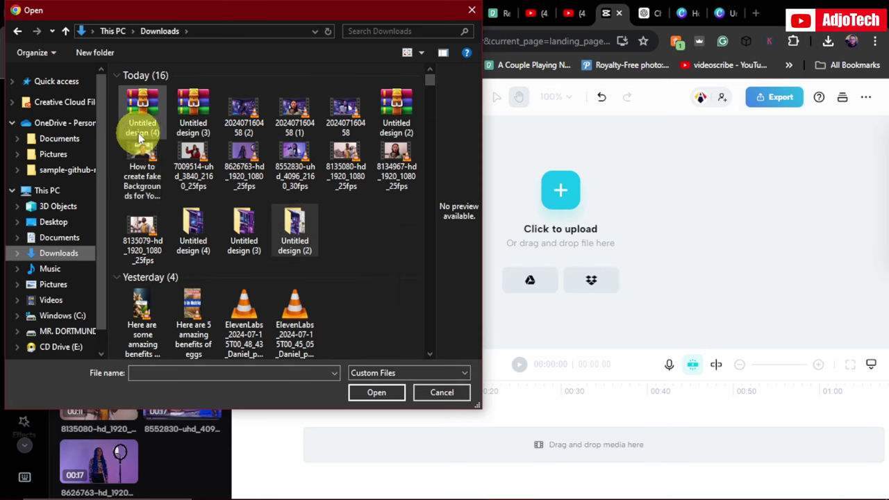
pyautogui.doubleClick(190, 231)
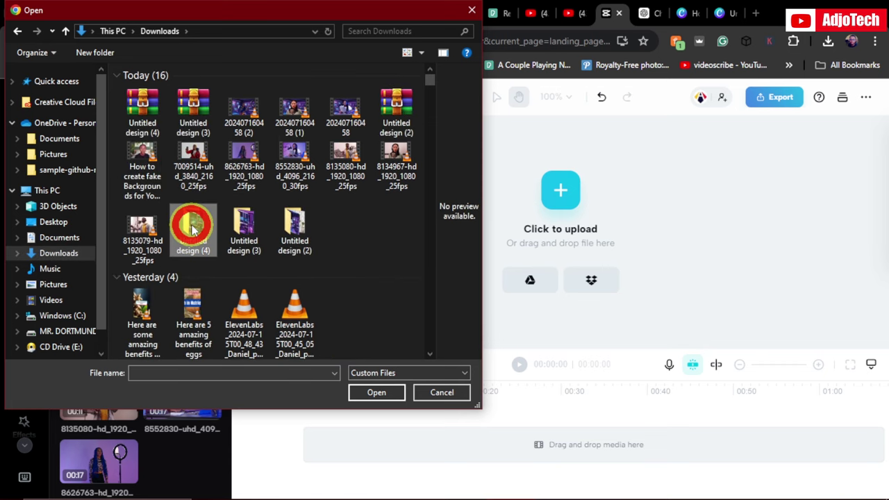
pyautogui.moveTo(148, 165); pyautogui.dragTo(360, 102)
pyautogui.click(372, 391)
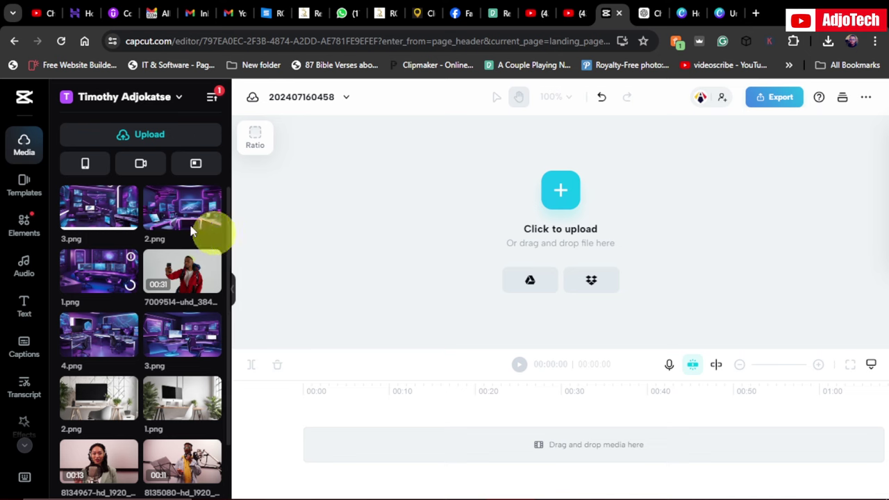
# Place 2.png on the timeline with the 8134967 presenter video on a track above.
pyautogui.moveTo(174, 205); pyautogui.dragTo(327, 453)
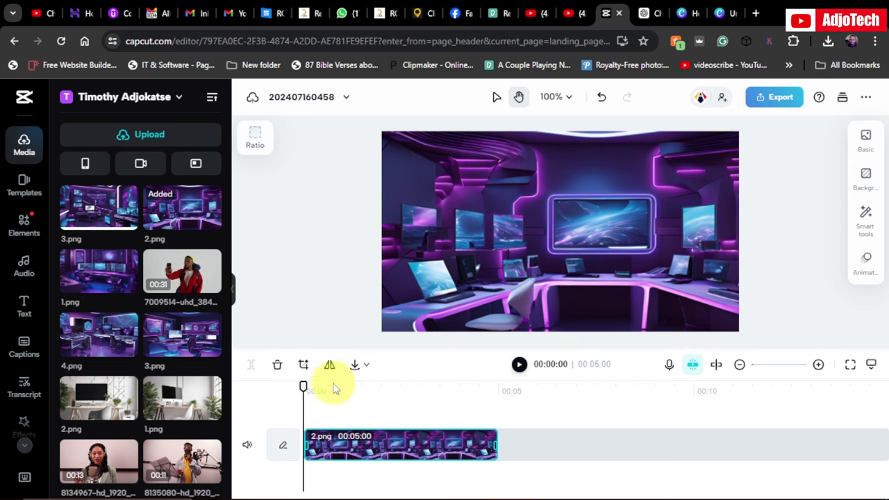
pyautogui.moveTo(303, 387)
pyautogui.mouseDown()
pyautogui.moveTo(468, 387)
pyautogui.moveTo(288, 389)
pyautogui.mouseUp()
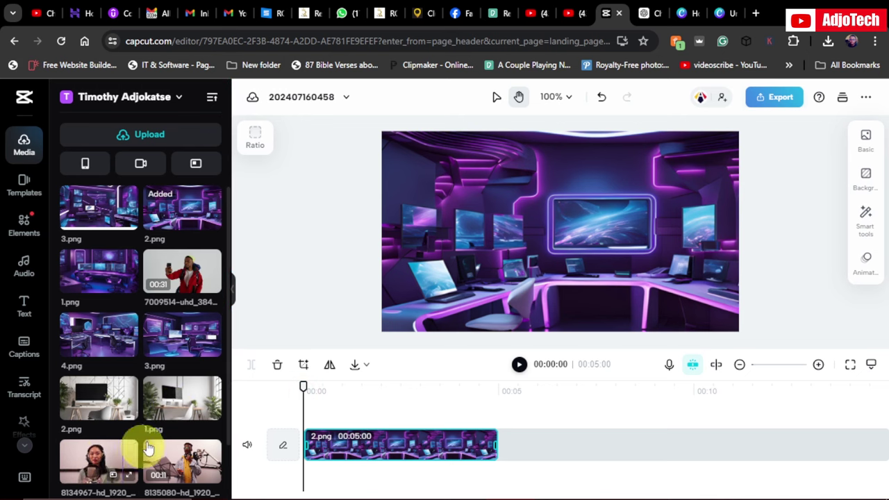
pyautogui.scroll(-1, 215, 364)
pyautogui.moveTo(88, 403); pyautogui.dragTo(303, 411)
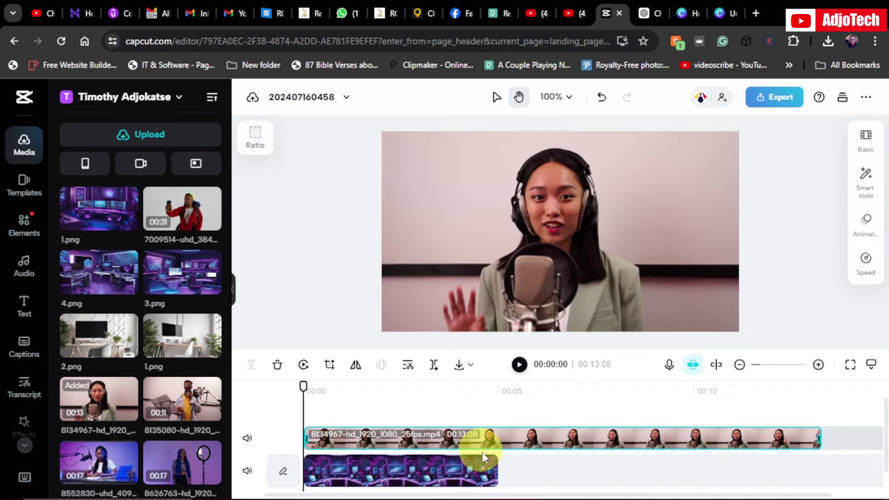
# Extend the 2.png clip to the presenter video's end and open Smart tools for the video.
pyautogui.moveTo(496, 469); pyautogui.dragTo(823, 465)
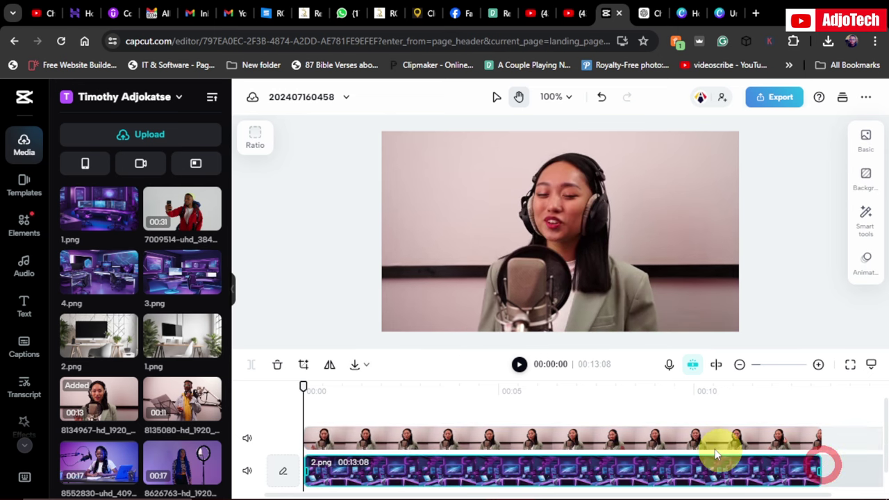
pyautogui.click(591, 445)
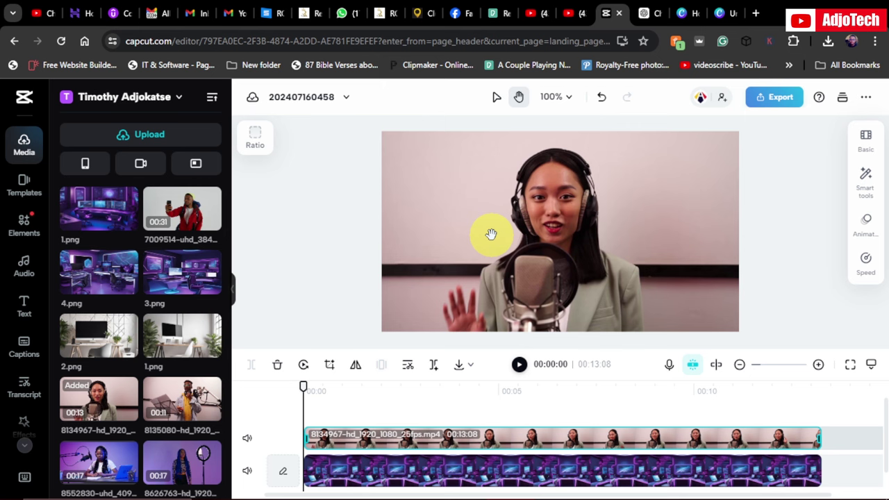
pyautogui.click(866, 185)
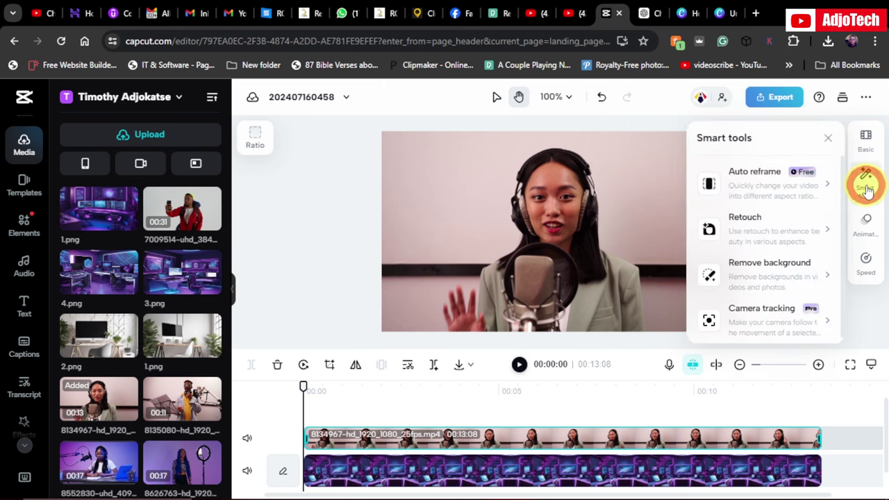
# Turn on auto background removal, play the presenter over the purple studio, and close the panel.
pyautogui.click(793, 267)
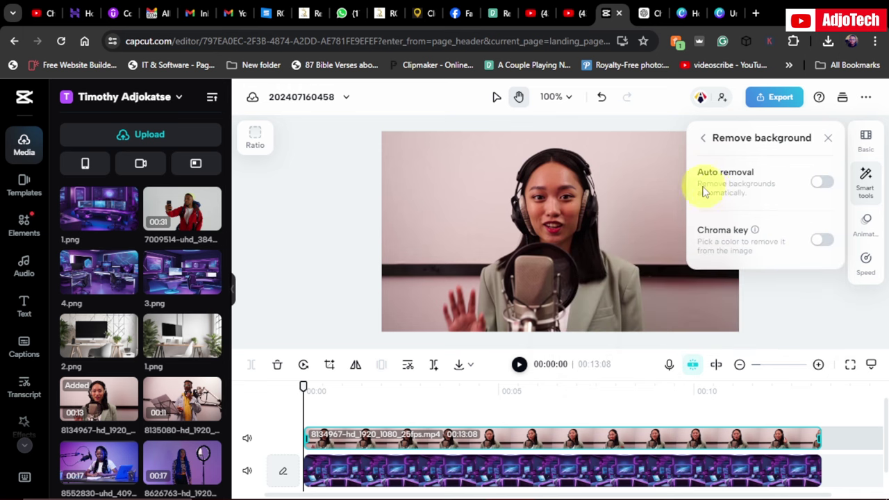
pyautogui.click(820, 184)
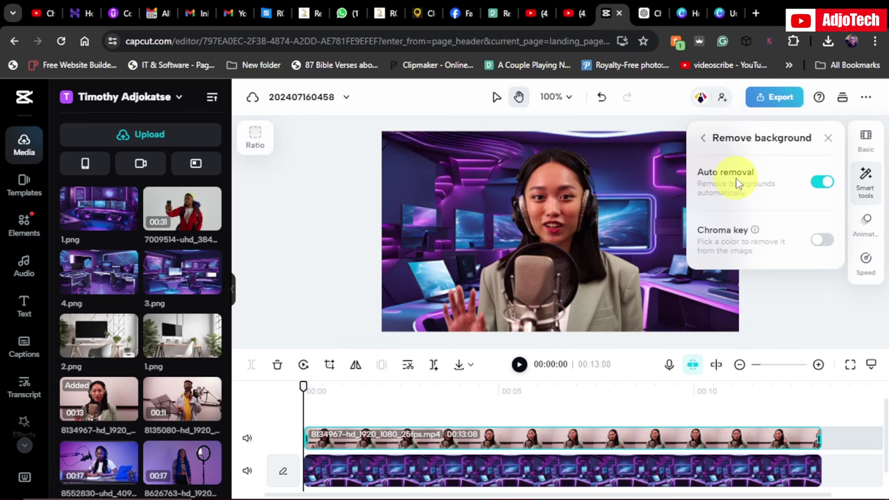
pyautogui.click(322, 276)
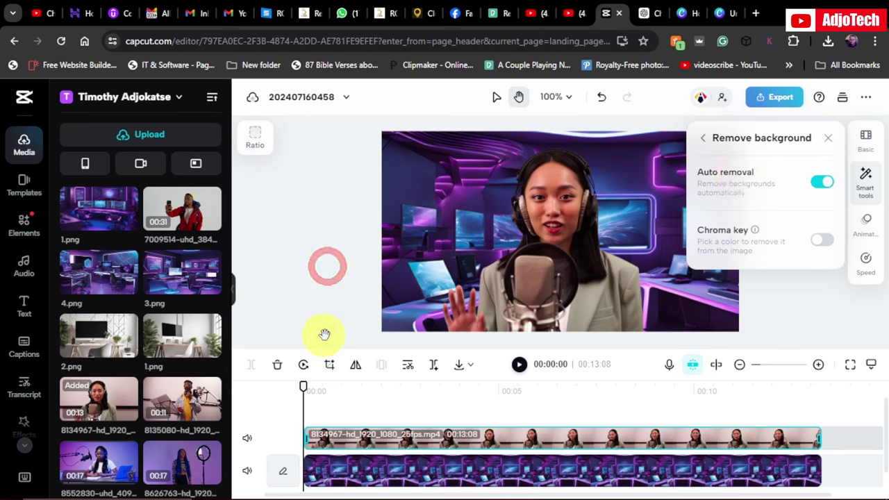
pyautogui.click(519, 364)
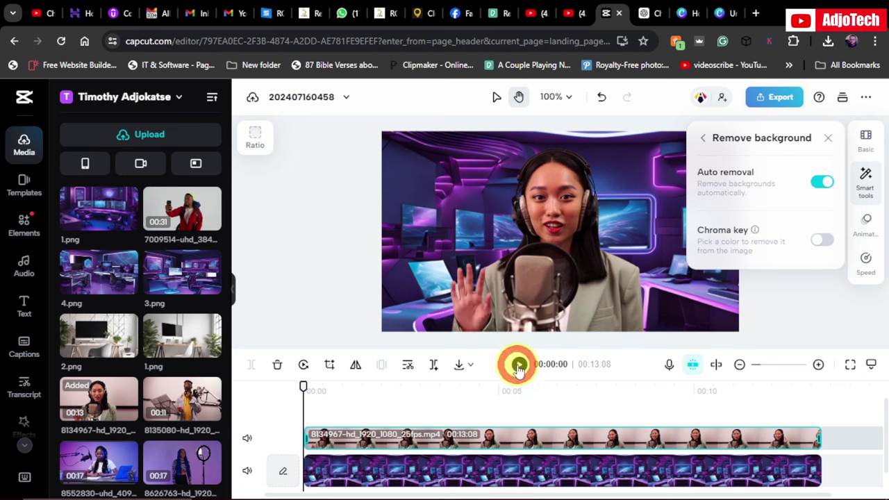
pyautogui.click(828, 138)
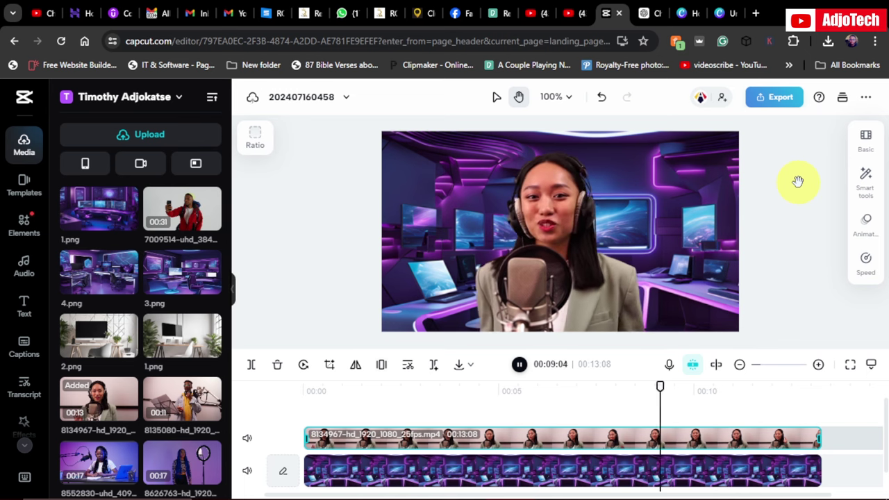
# Pause playback and open the presenter clip's Basic Color adjustment settings, leaving saturation at 0.
pyautogui.click(521, 364)
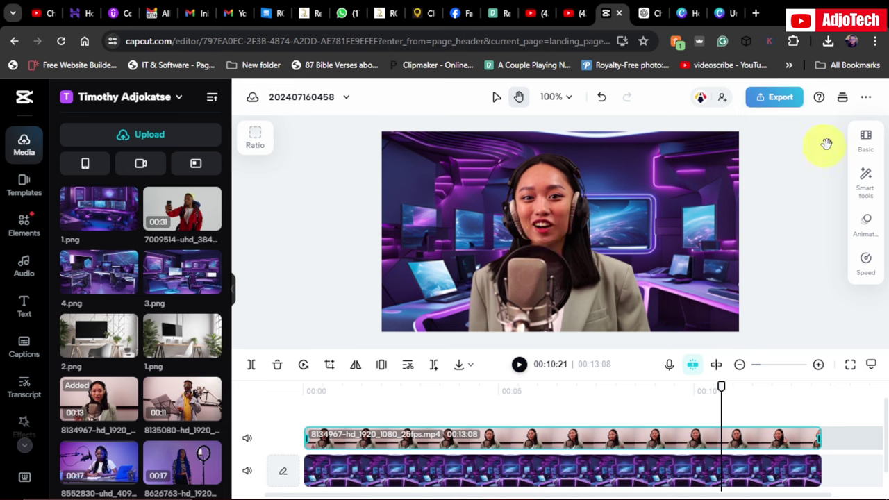
pyautogui.click(865, 139)
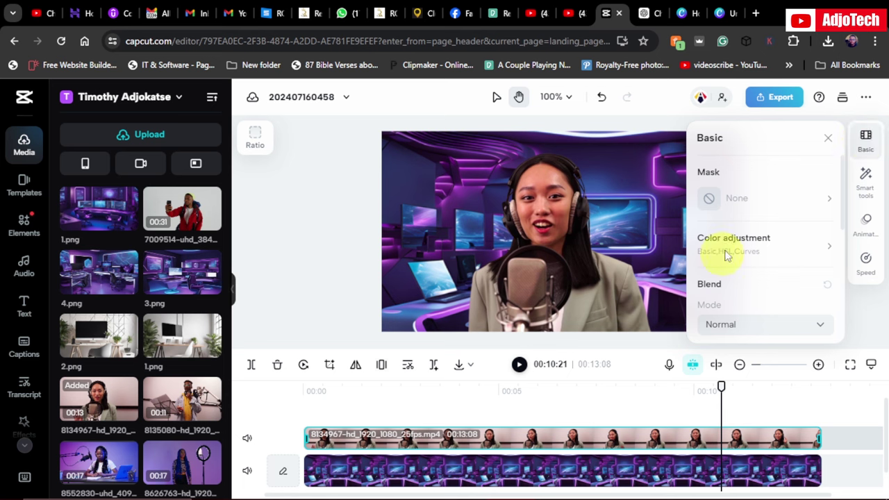
pyautogui.click(826, 248)
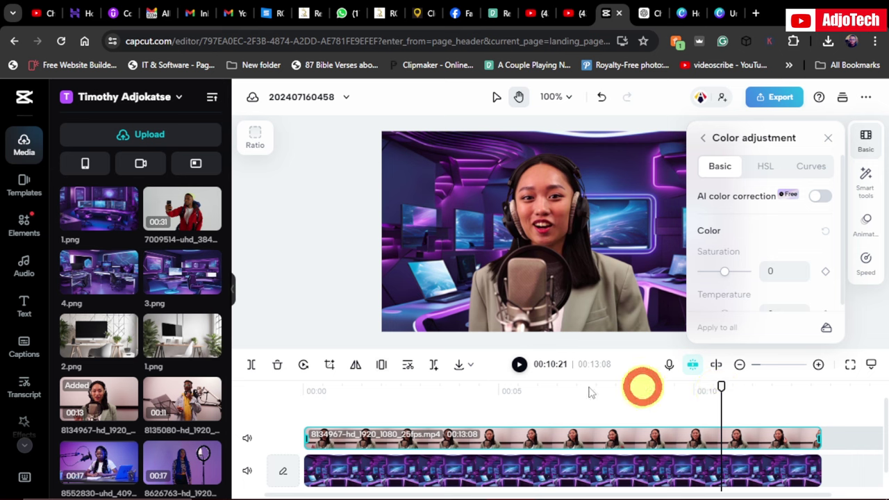
pyautogui.click(248, 406)
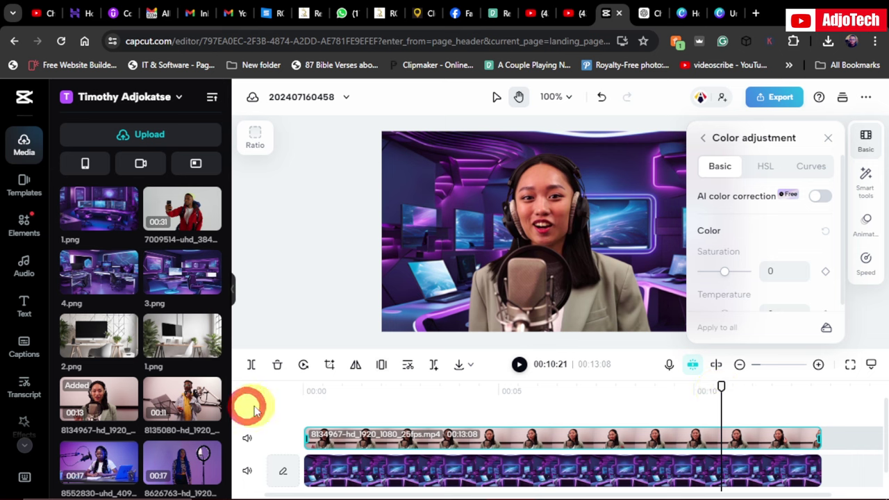
pyautogui.click(330, 249)
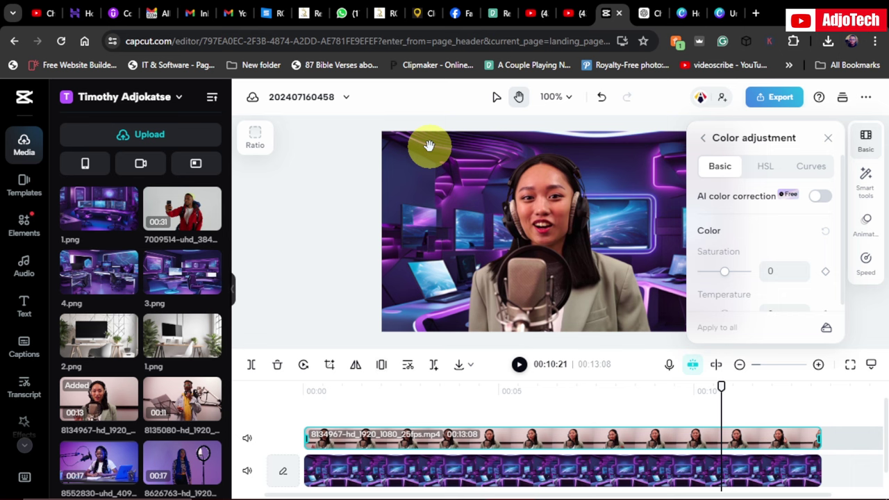
pyautogui.click(288, 203)
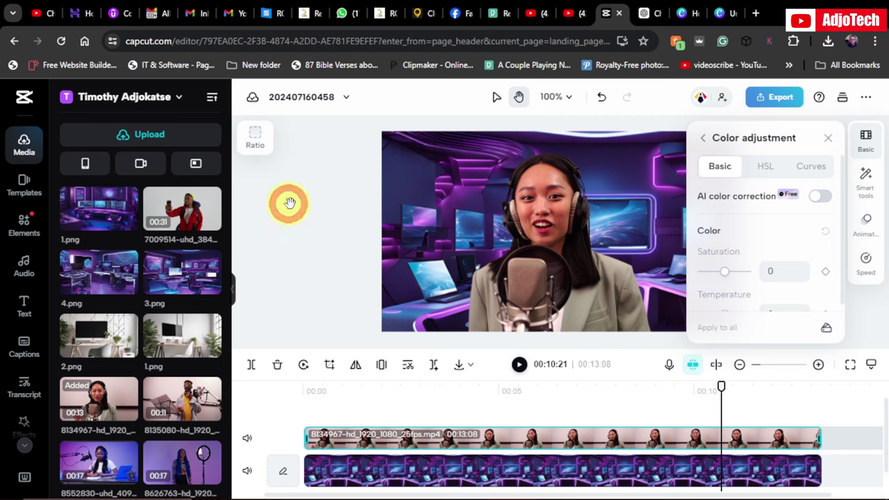
# Open the Download export settings (1080p, Recommended, 30fps, MP4) and focus the Name field.
pyautogui.click(779, 103)
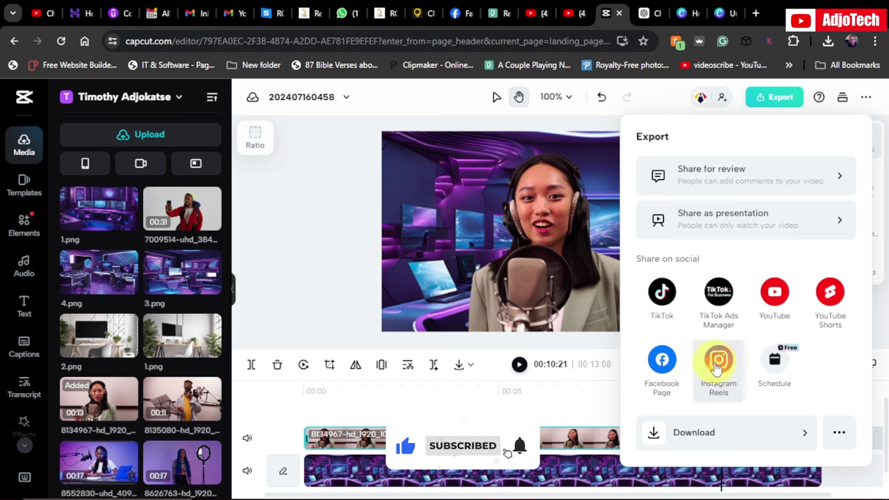
pyautogui.click(757, 432)
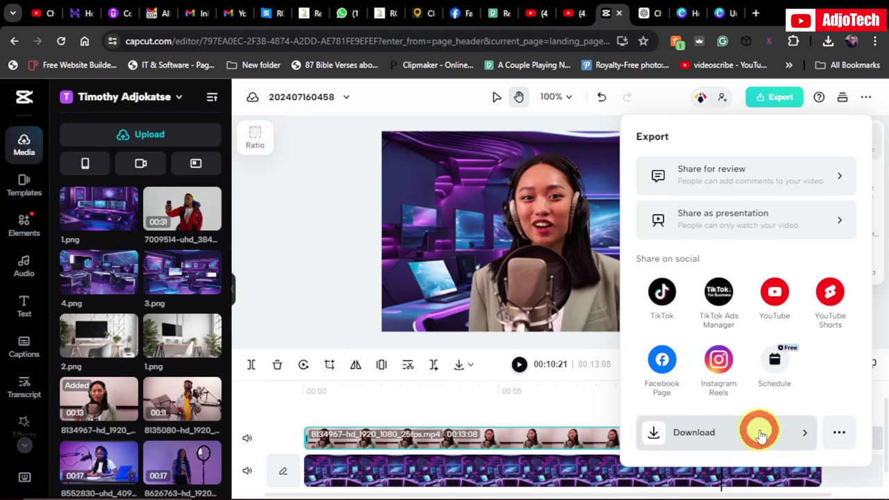
pyautogui.click(729, 205)
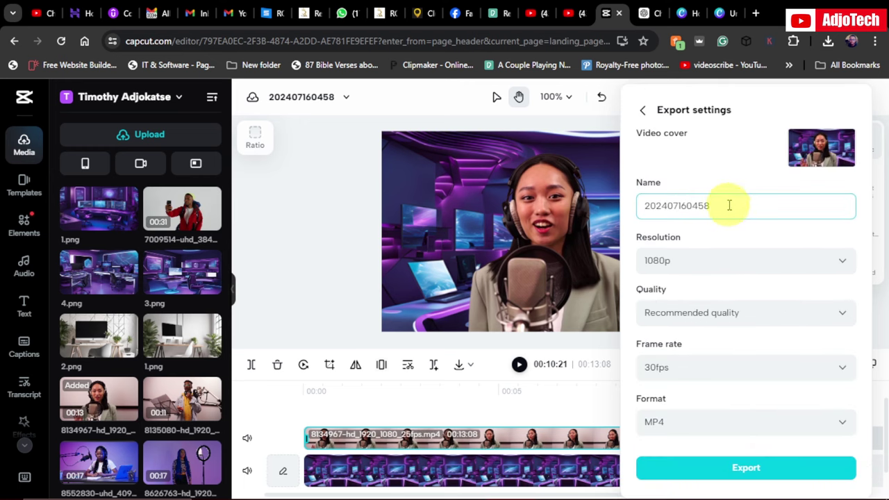
# Select the file name and confirm 1080p resolution with Recommended quality.
pyautogui.click(723, 202)
pyautogui.doubleClick(723, 203)
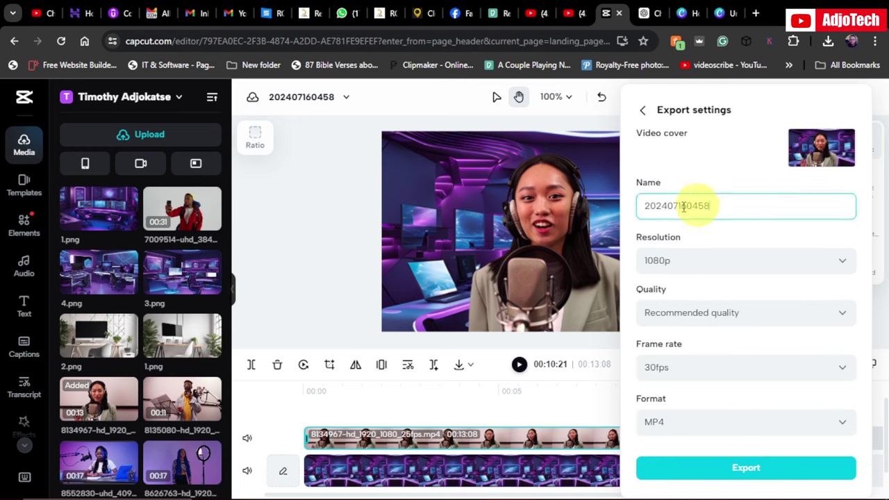
pyautogui.click(712, 261)
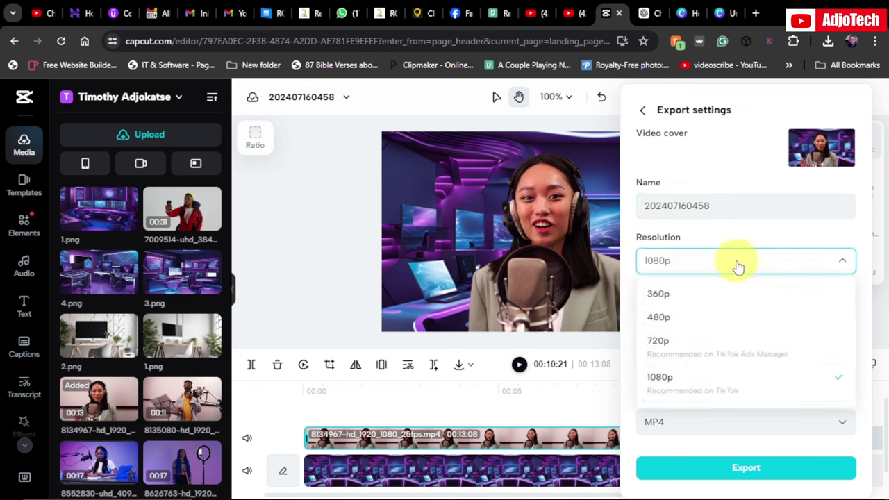
pyautogui.click(748, 232)
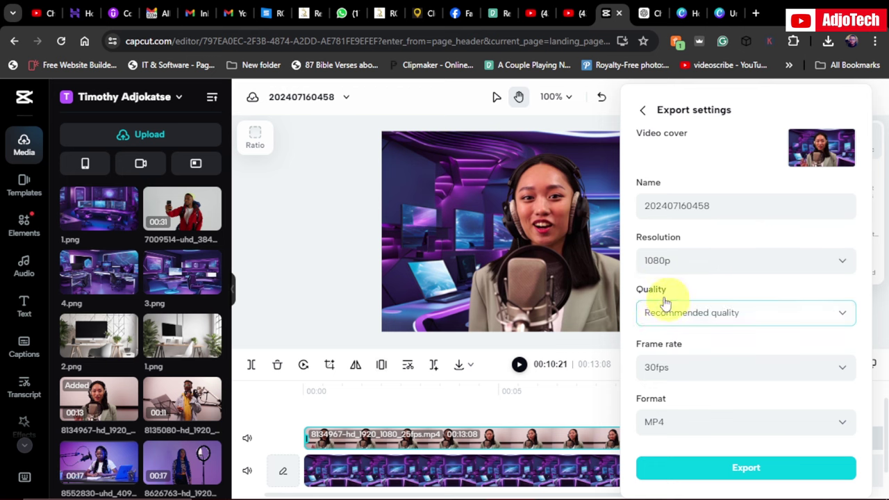
pyautogui.click(788, 317)
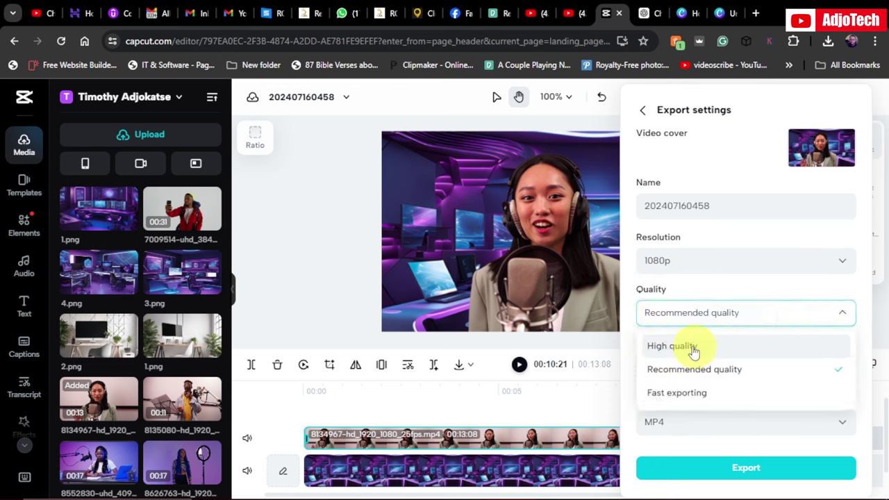
pyautogui.click(769, 280)
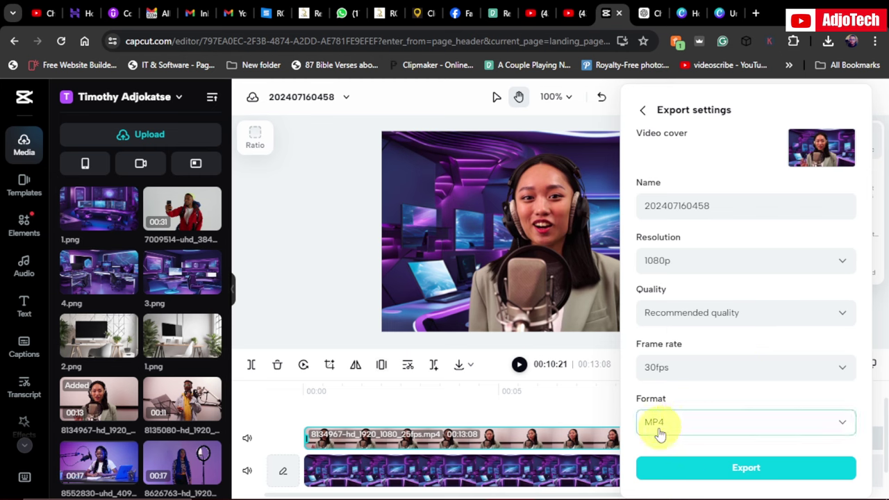
# Export the video, download 202407160458.mp4, and hide the dialog.
pyautogui.click(744, 469)
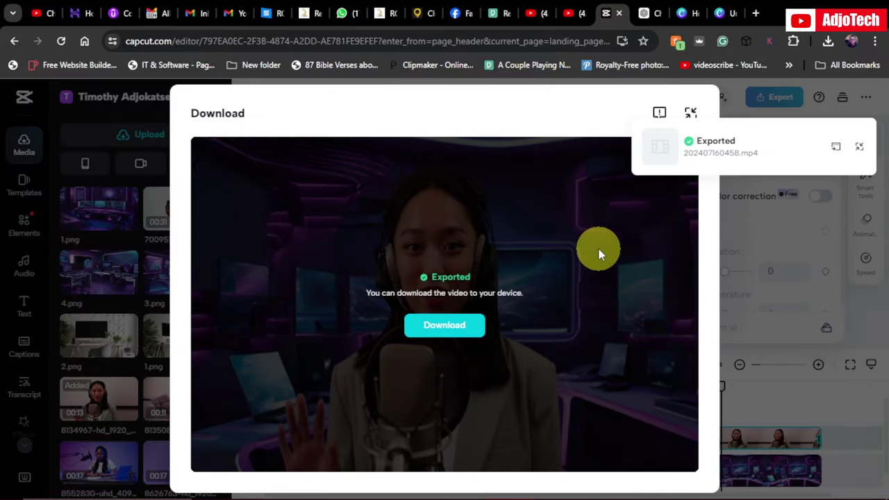
pyautogui.click(438, 334)
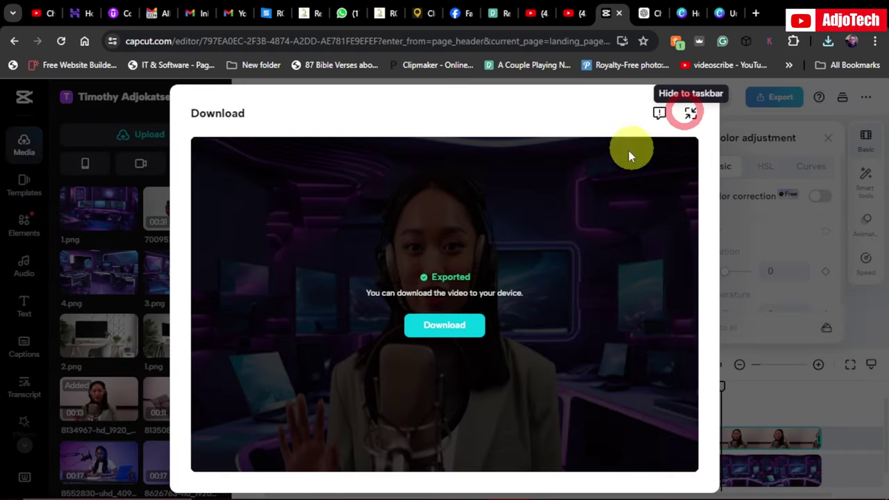
pyautogui.click(686, 109)
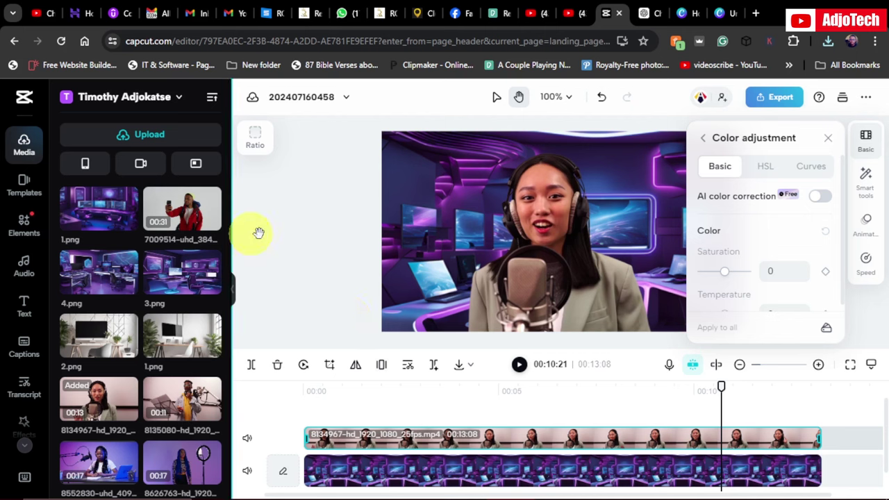
# Delete the 2.png background clip from the timeline.
pyautogui.click(293, 237)
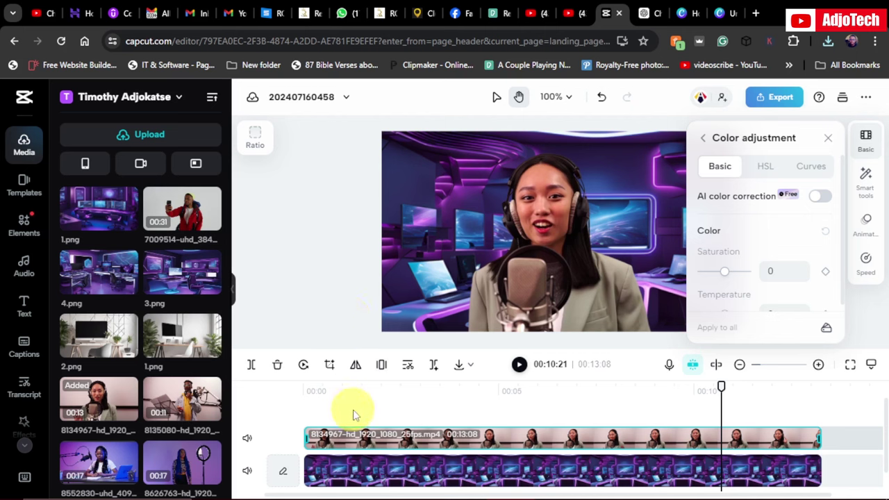
pyautogui.click(395, 477)
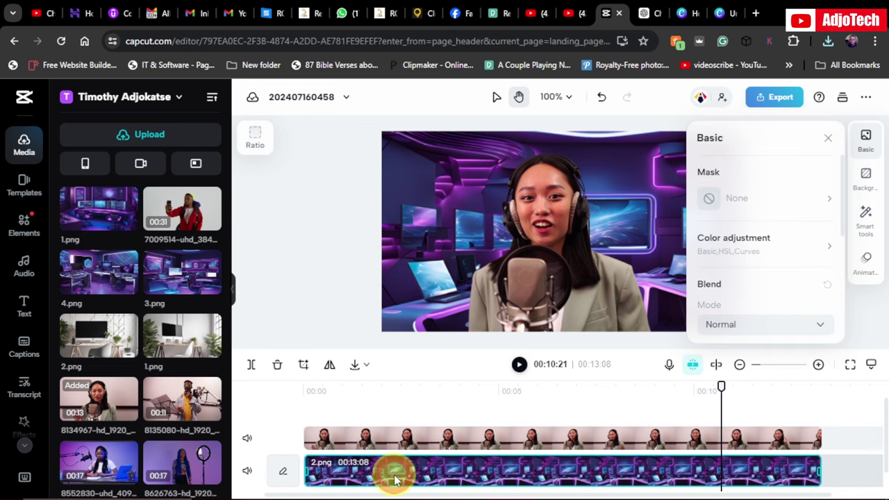
pyautogui.press('Delete')
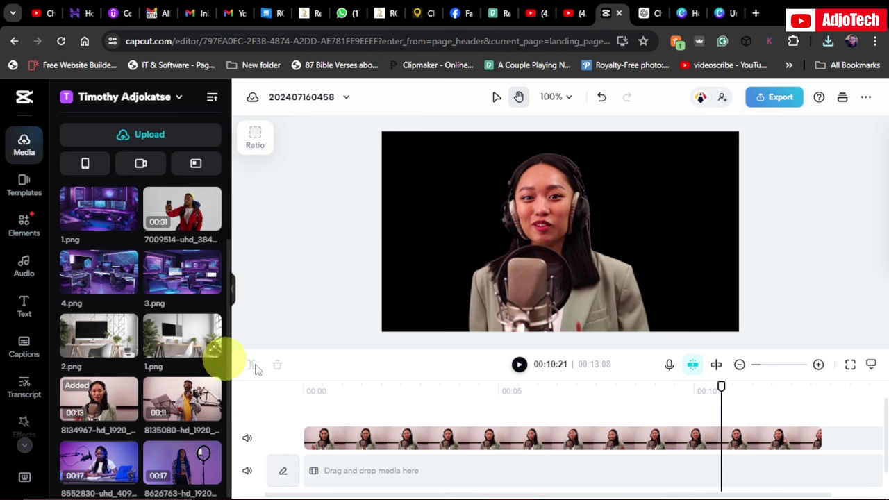
# Add 1.png as the background, stretch it to the full 13 seconds, and preview it.
pyautogui.moveTo(152, 337); pyautogui.dragTo(323, 475)
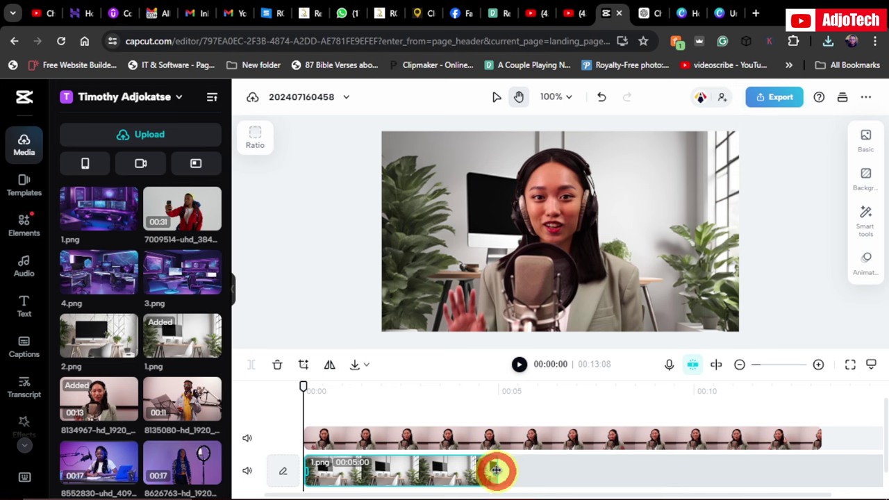
pyautogui.moveTo(496, 471); pyautogui.dragTo(821, 464)
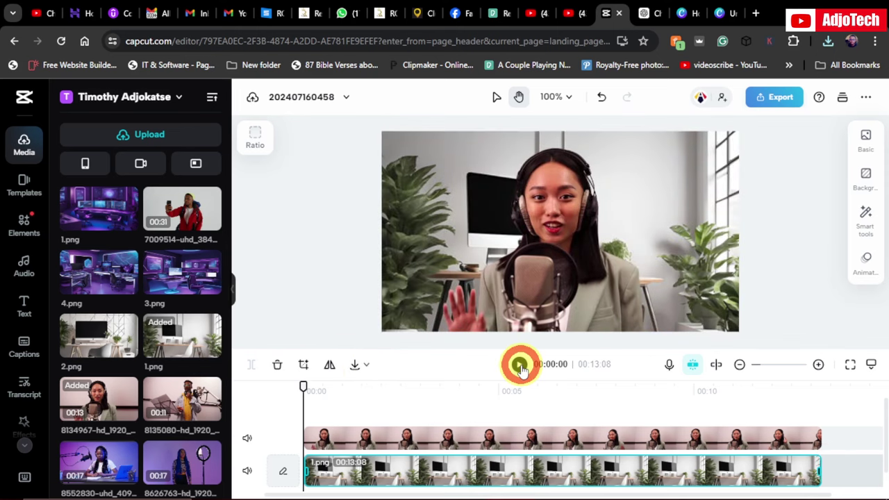
pyautogui.click(520, 365)
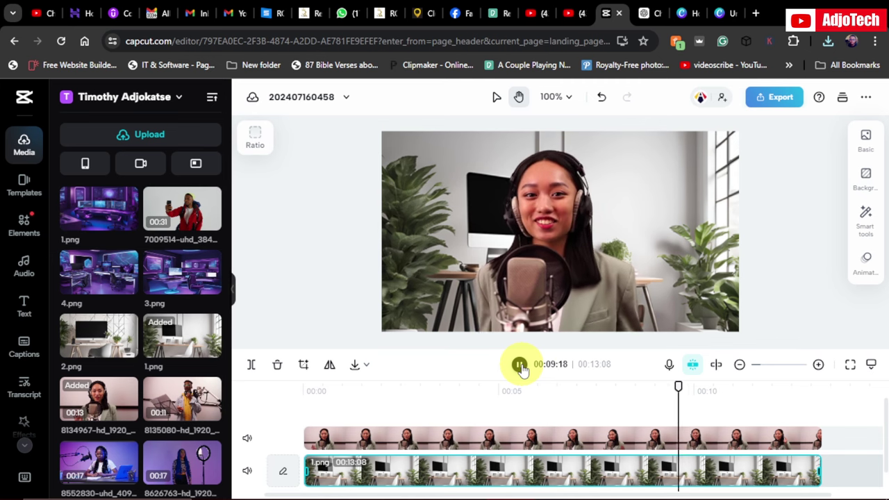
pyautogui.click(521, 366)
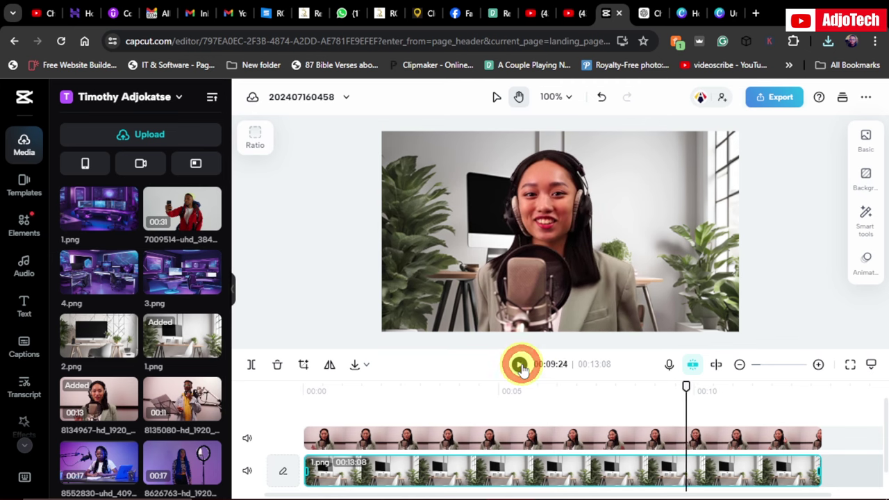
# Export the white desk version as a 1080p 30fps MP4, download it, and close the list.
pyautogui.click(782, 105)
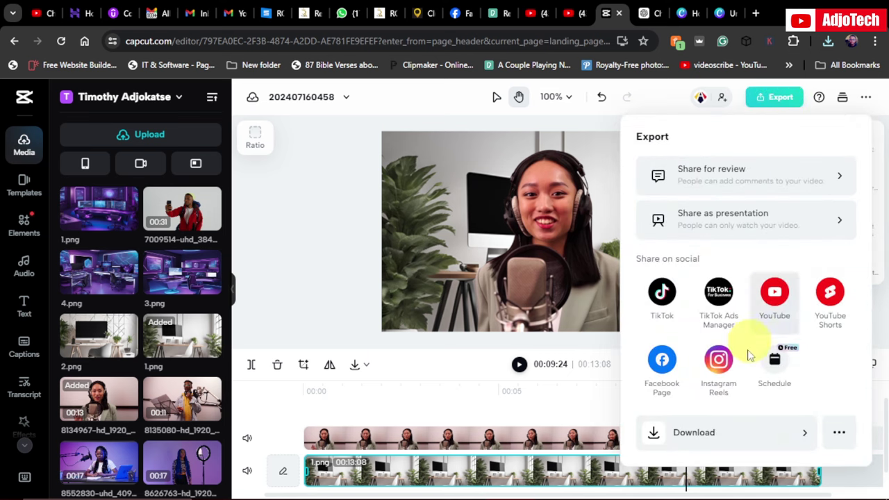
pyautogui.click(773, 435)
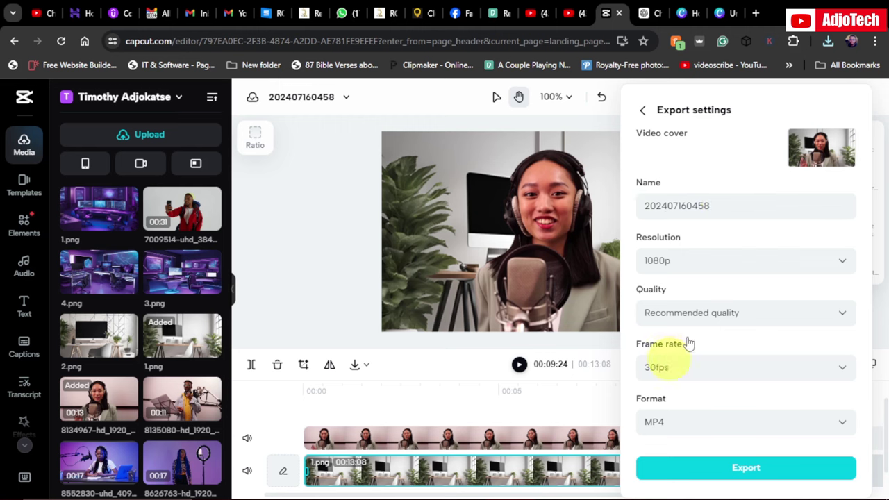
pyautogui.click(744, 471)
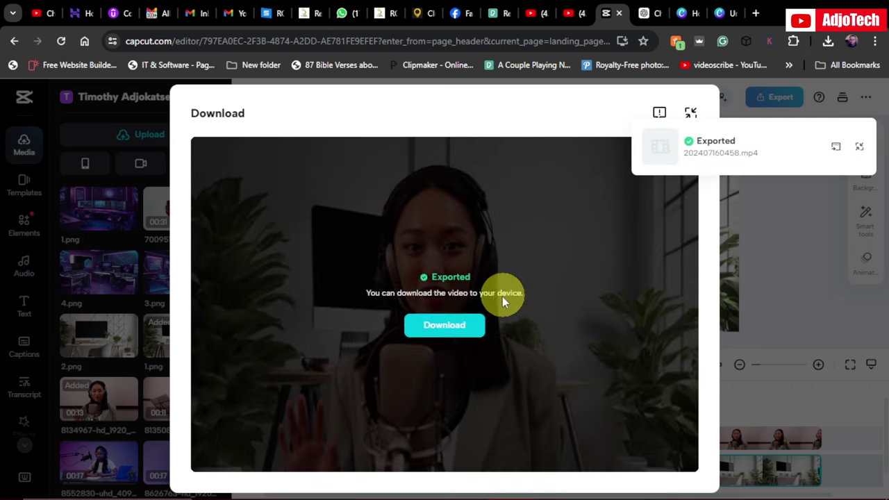
pyautogui.click(448, 329)
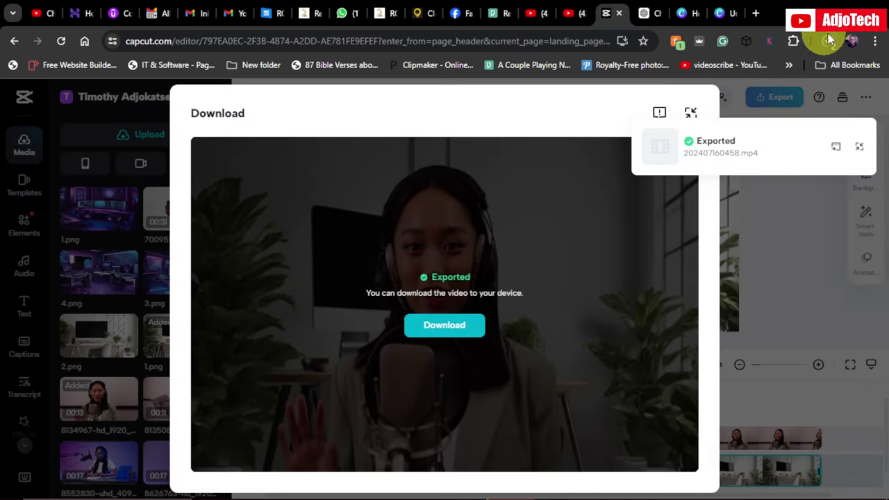
pyautogui.click(829, 41)
pyautogui.click(690, 111)
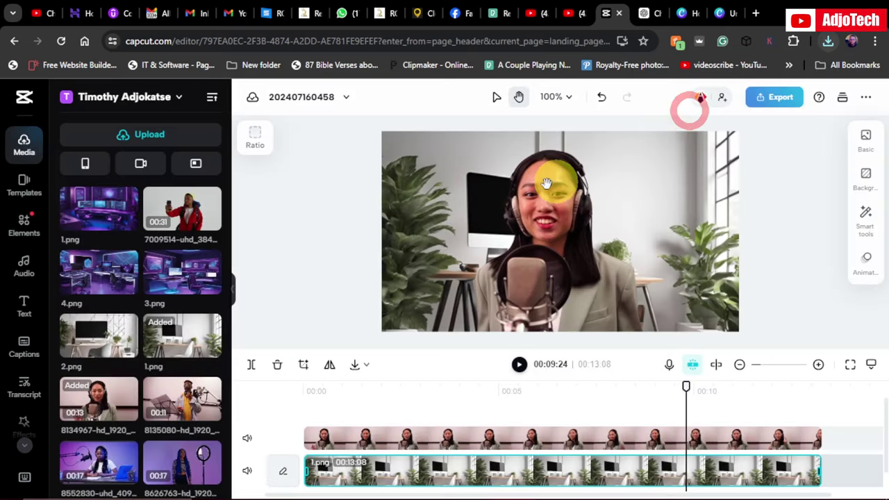
# Replace the old presenter clip with the 8552830 video.
pyautogui.click(482, 433)
pyautogui.press('Delete')
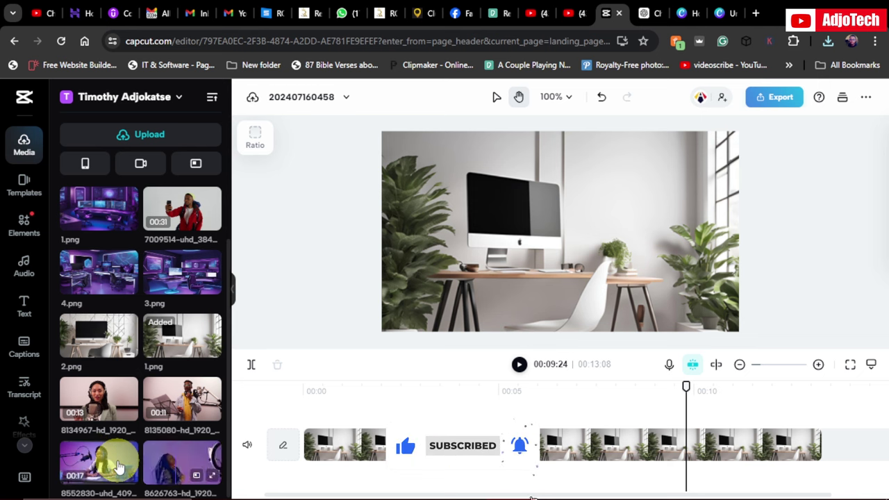
pyautogui.moveTo(97, 464); pyautogui.dragTo(325, 436)
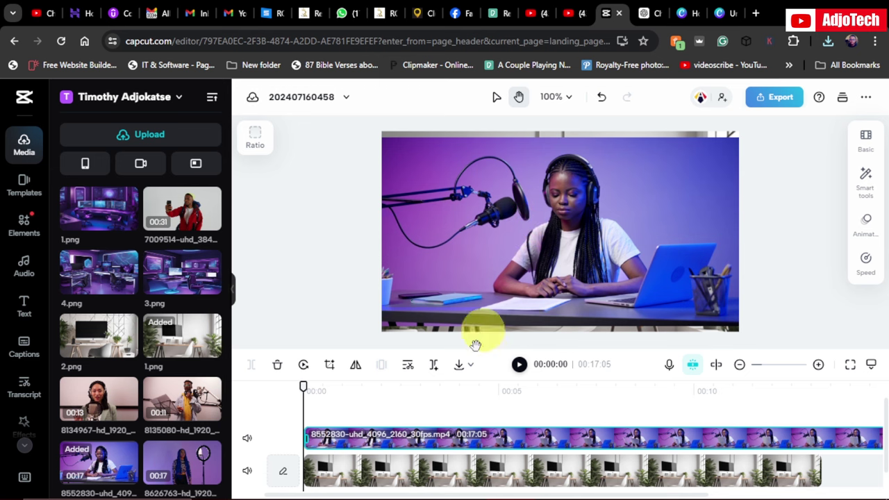
# Replace the white desk background with 1.png and stretch it to 00:17.
pyautogui.click(461, 473)
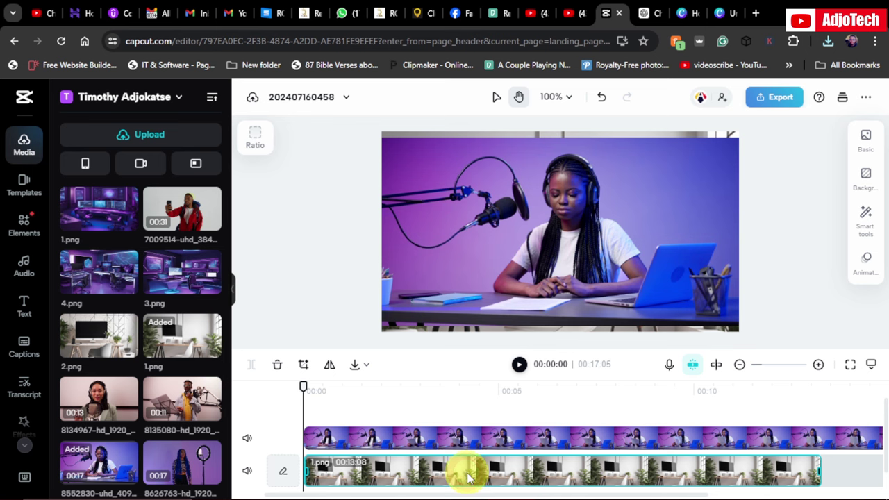
pyautogui.press('Delete')
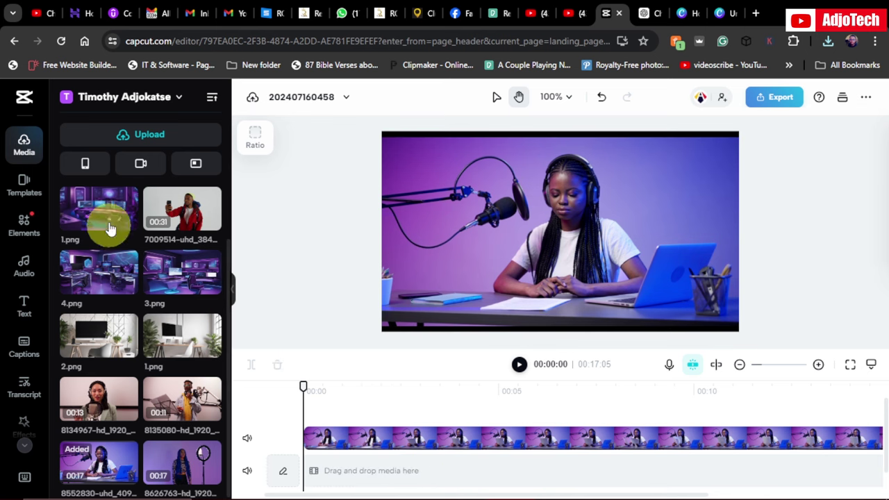
pyautogui.click(96, 208)
pyautogui.moveTo(96, 209); pyautogui.dragTo(322, 472)
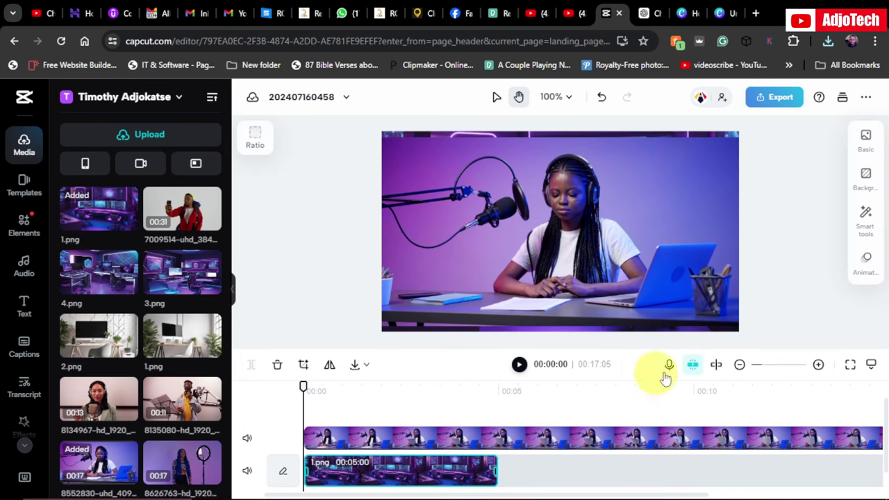
pyautogui.click(739, 363)
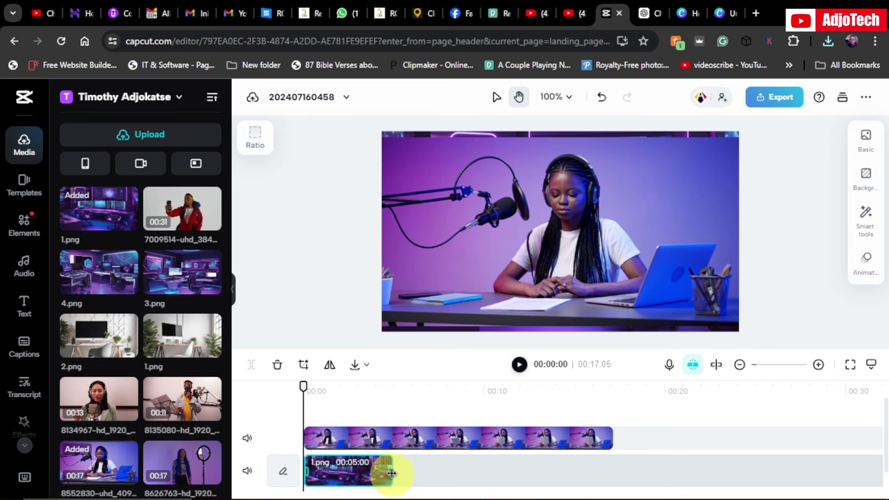
pyautogui.moveTo(391, 473); pyautogui.dragTo(610, 465)
pyautogui.click(483, 234)
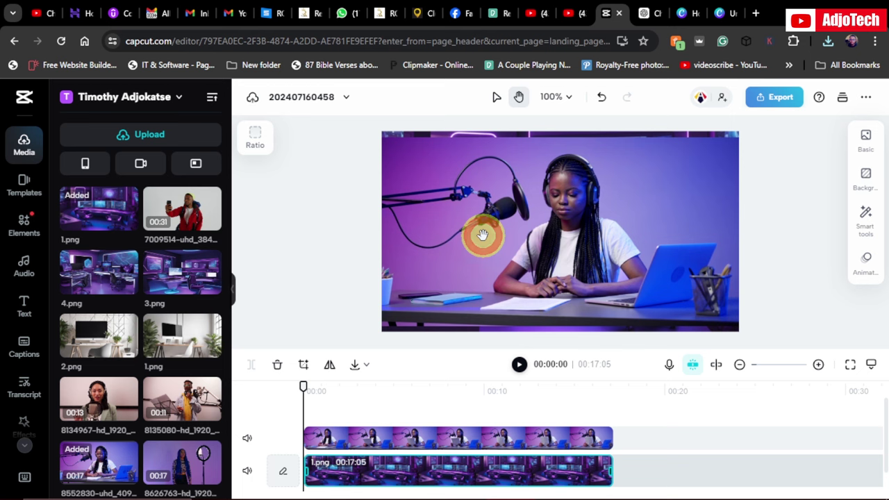
pyautogui.click(474, 434)
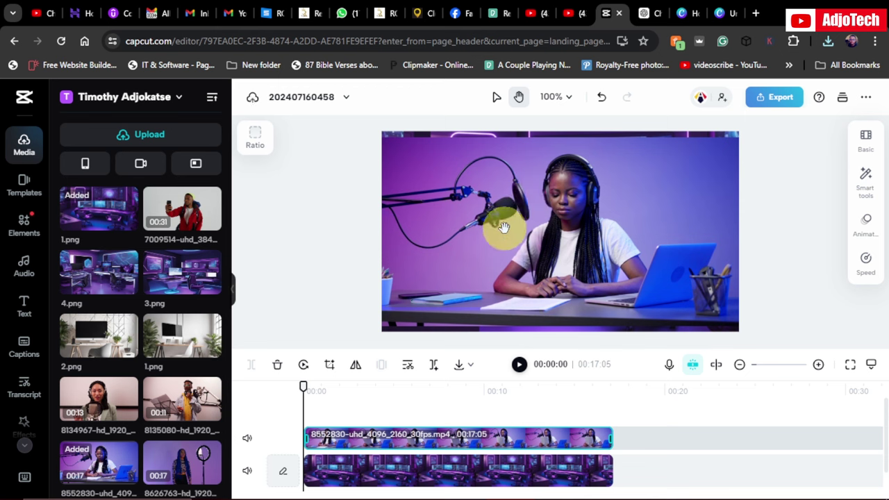
# Switch on Smart tools auto background removal for the 8552830 clip and close the panel.
pyautogui.click(866, 178)
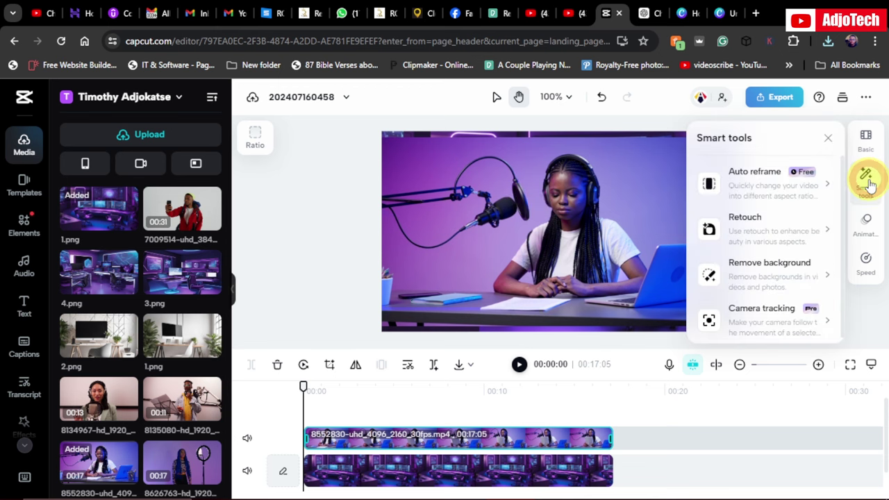
pyautogui.click(776, 286)
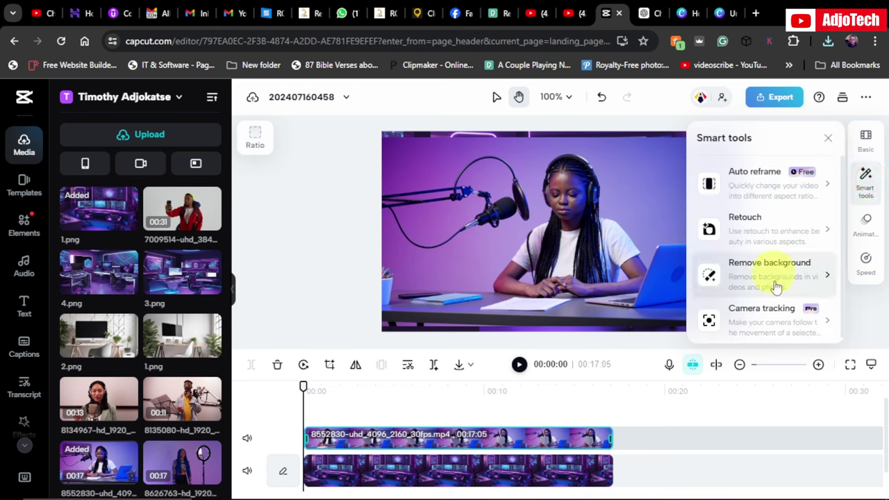
pyautogui.click(816, 273)
pyautogui.click(820, 184)
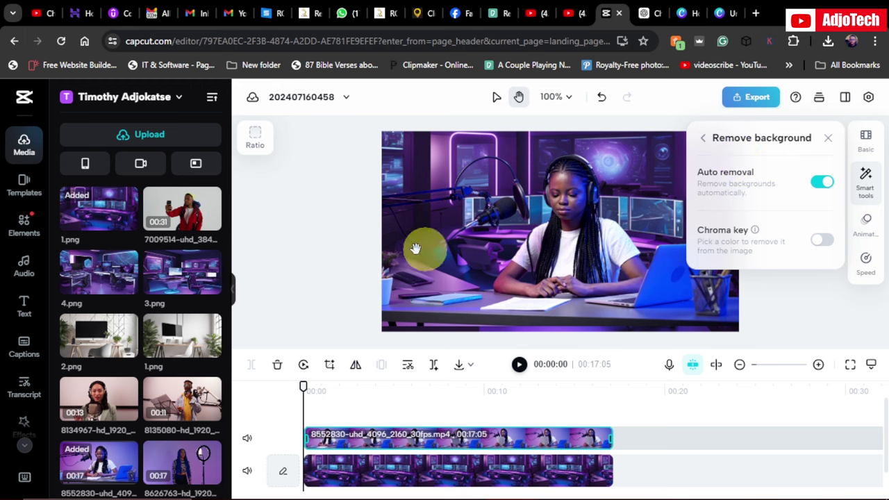
pyautogui.click(328, 241)
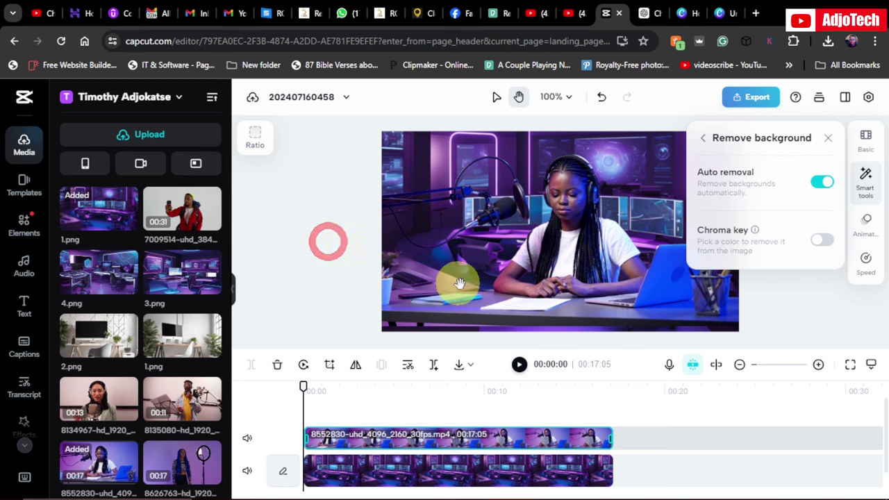
pyautogui.click(829, 143)
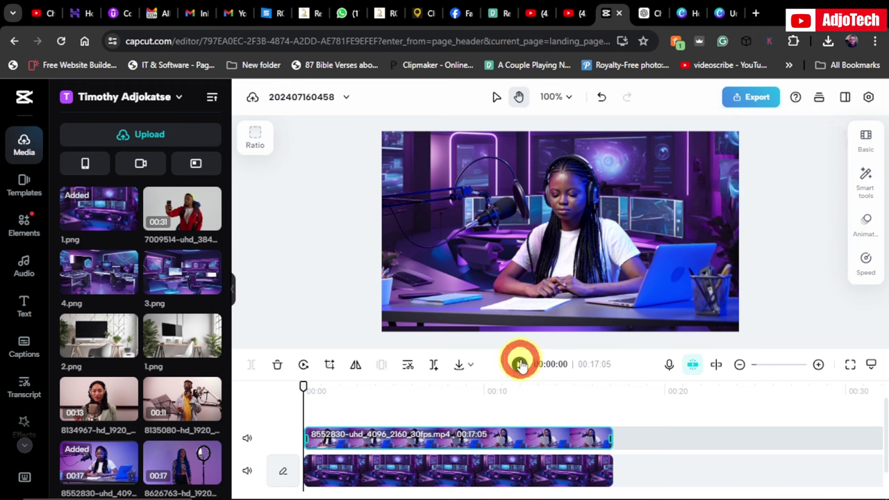
# Preview the podcaster-over-studio composite, then export it as a 1080p 30fps MP4.
pyautogui.click(521, 364)
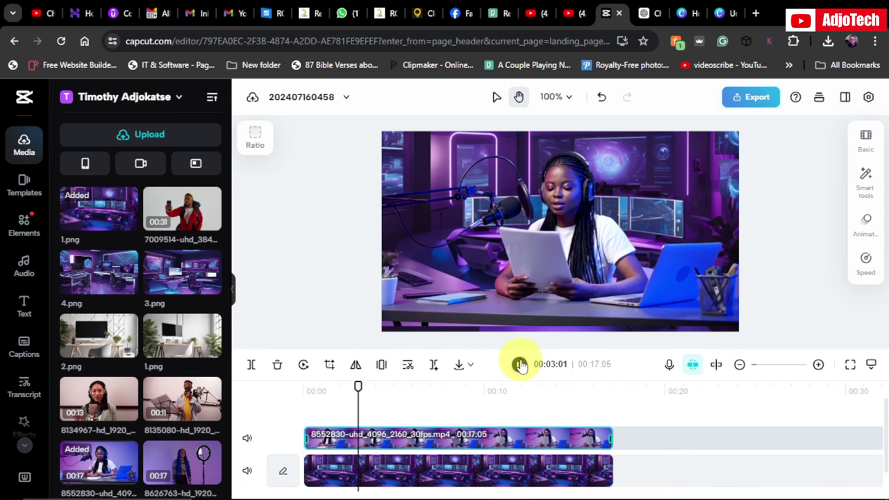
pyautogui.click(520, 365)
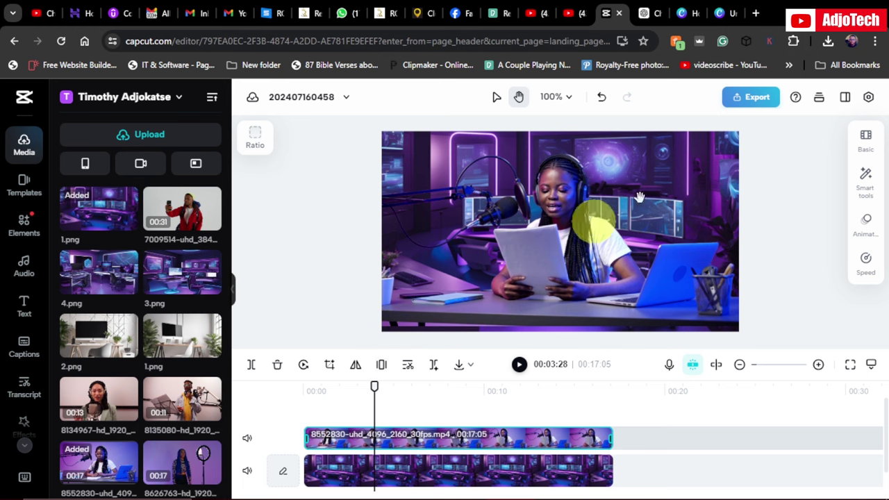
pyautogui.click(755, 103)
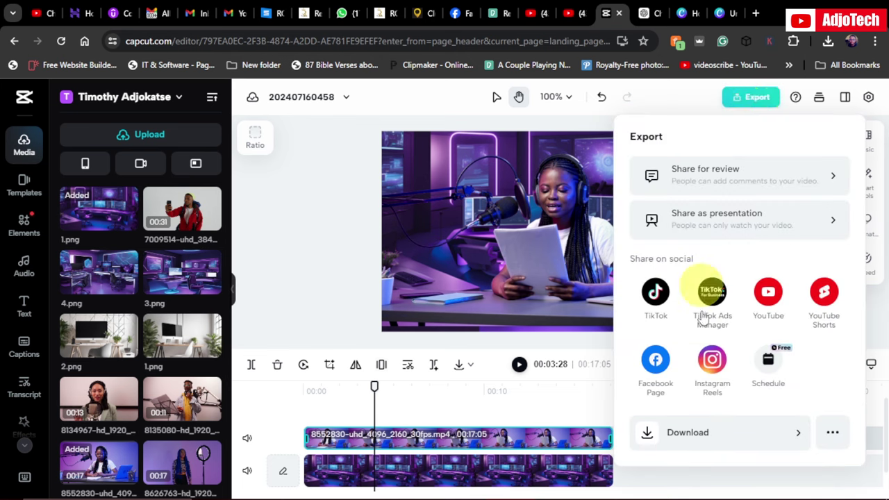
pyautogui.click(759, 432)
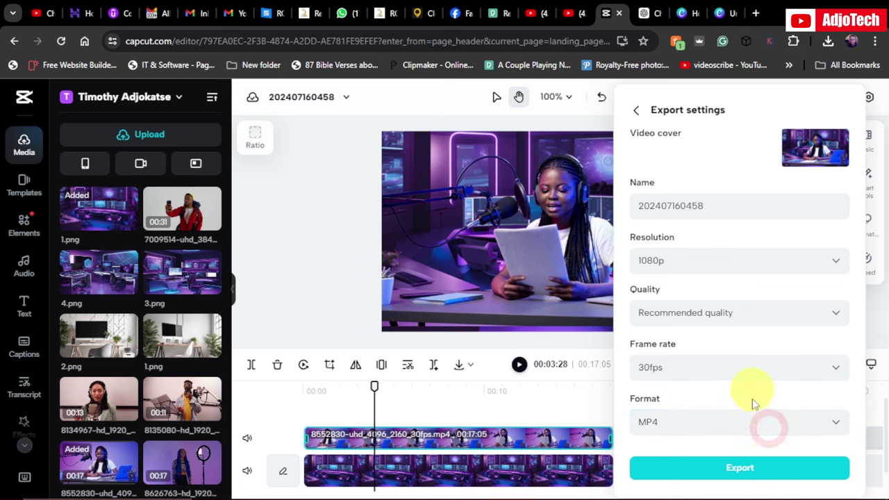
pyautogui.click(735, 464)
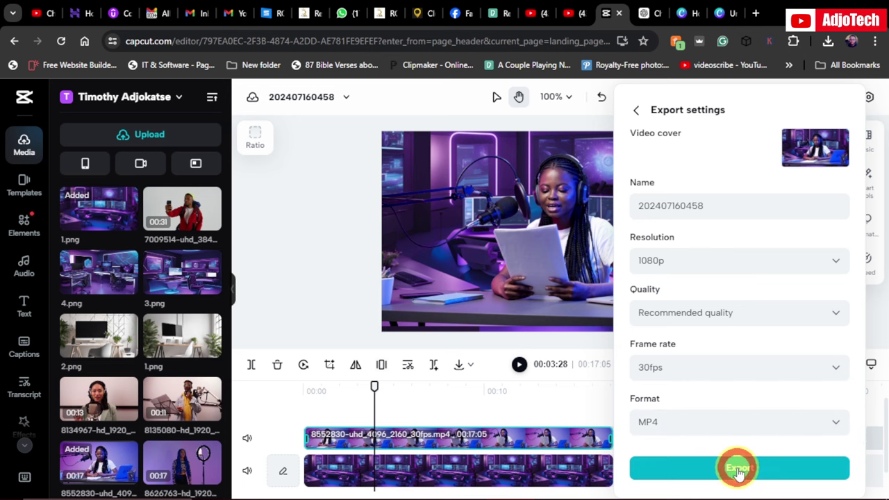